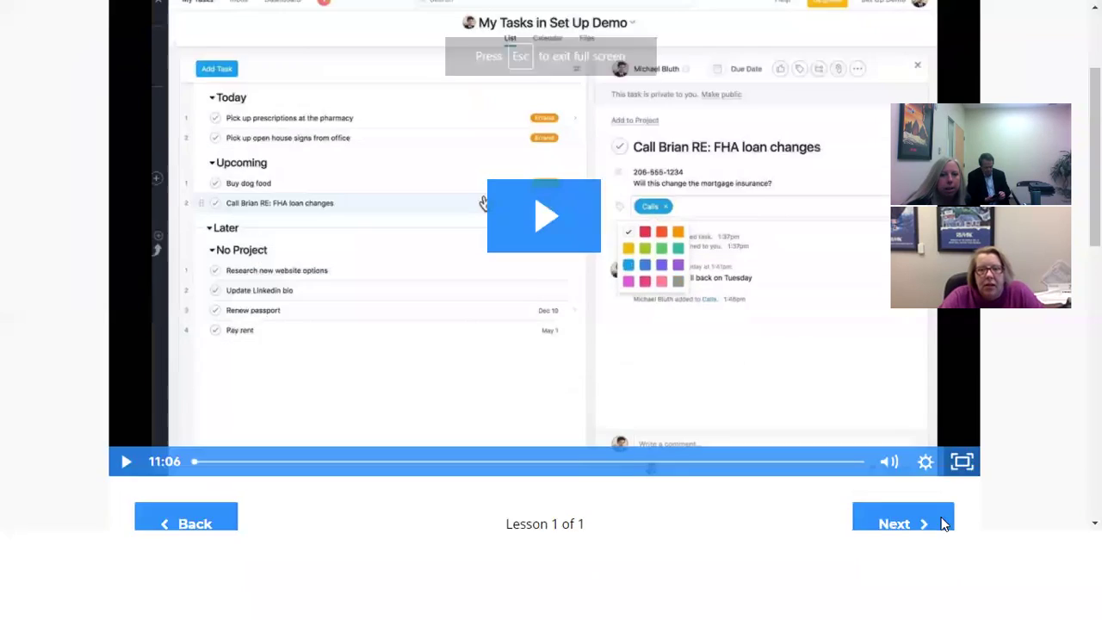
- Play the Asana lesson video in the web lesson player
left_click(529, 299)
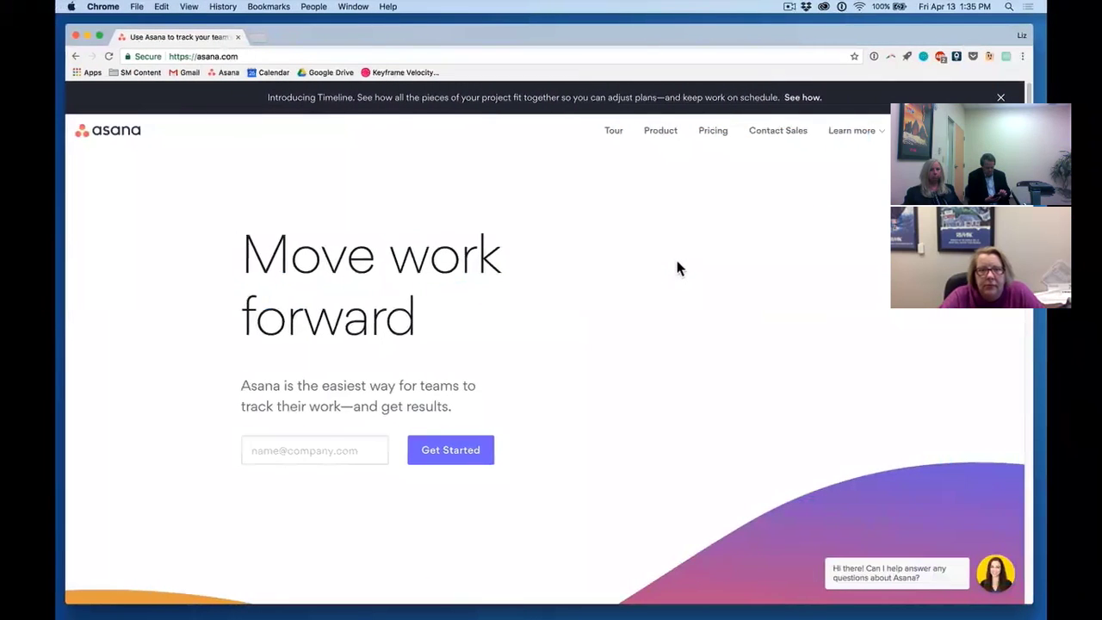
- Enter the work email, then log in with a chosen Google account
left_click(351, 447)
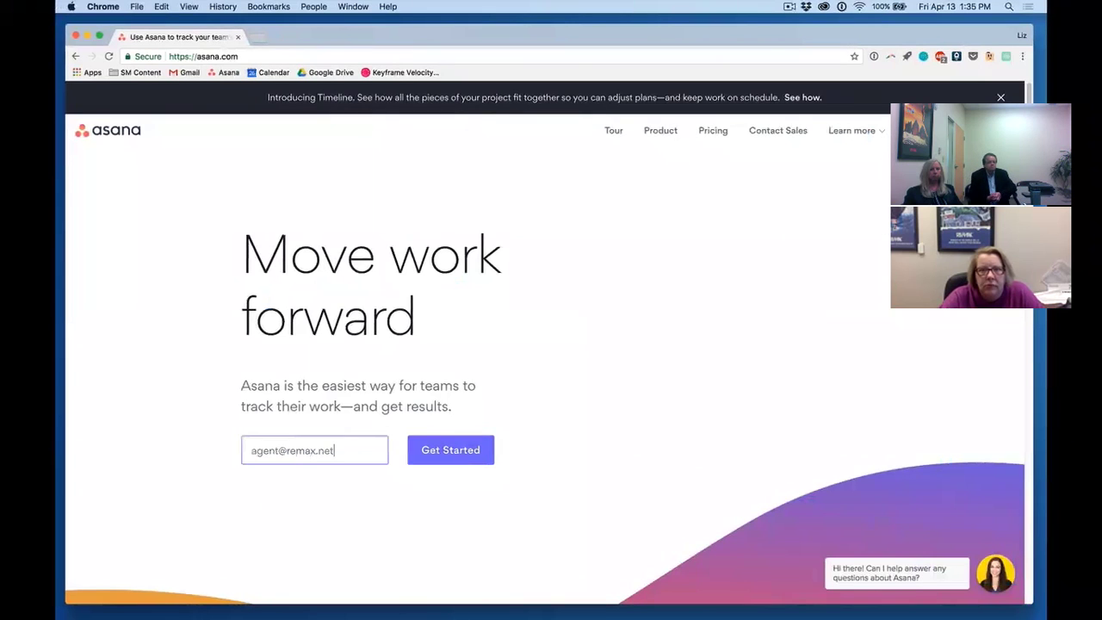
left_click(920, 130)
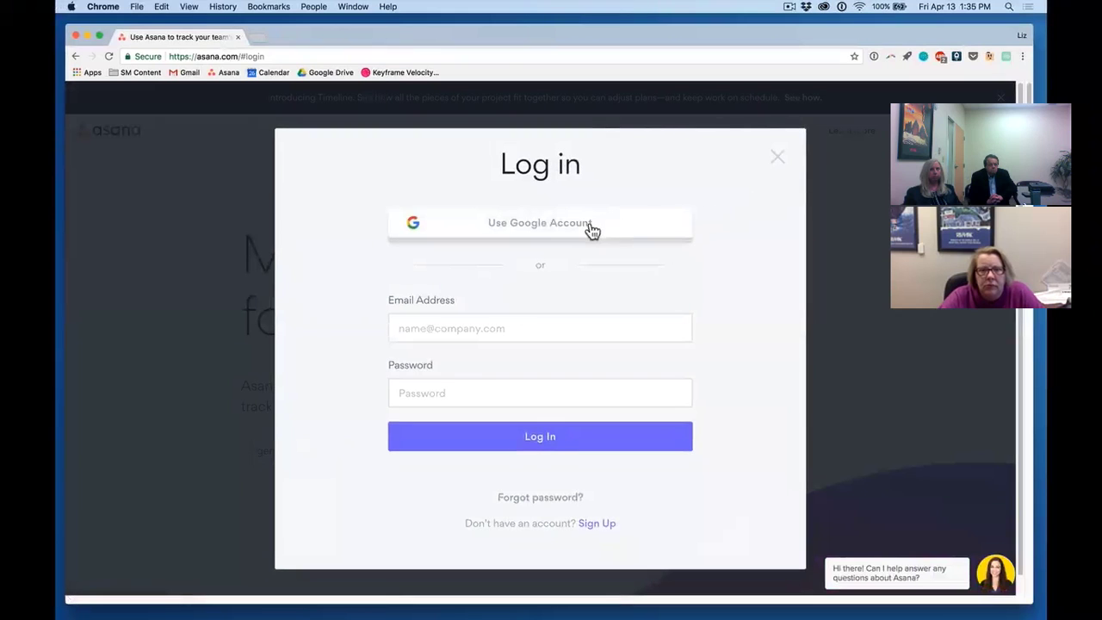
left_click(534, 229)
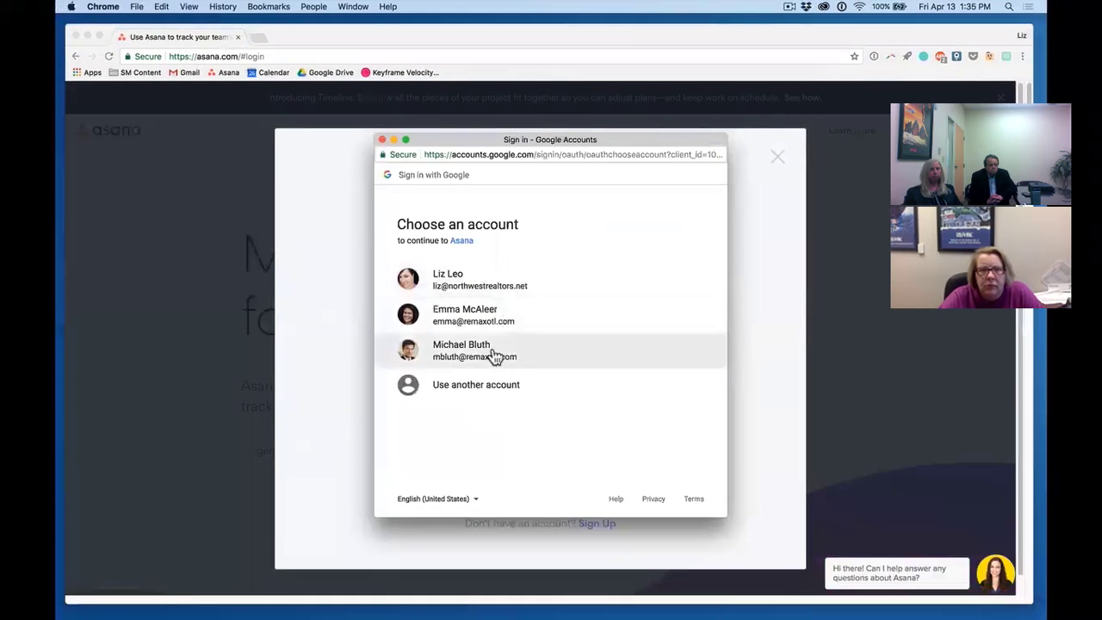
left_click(492, 355)
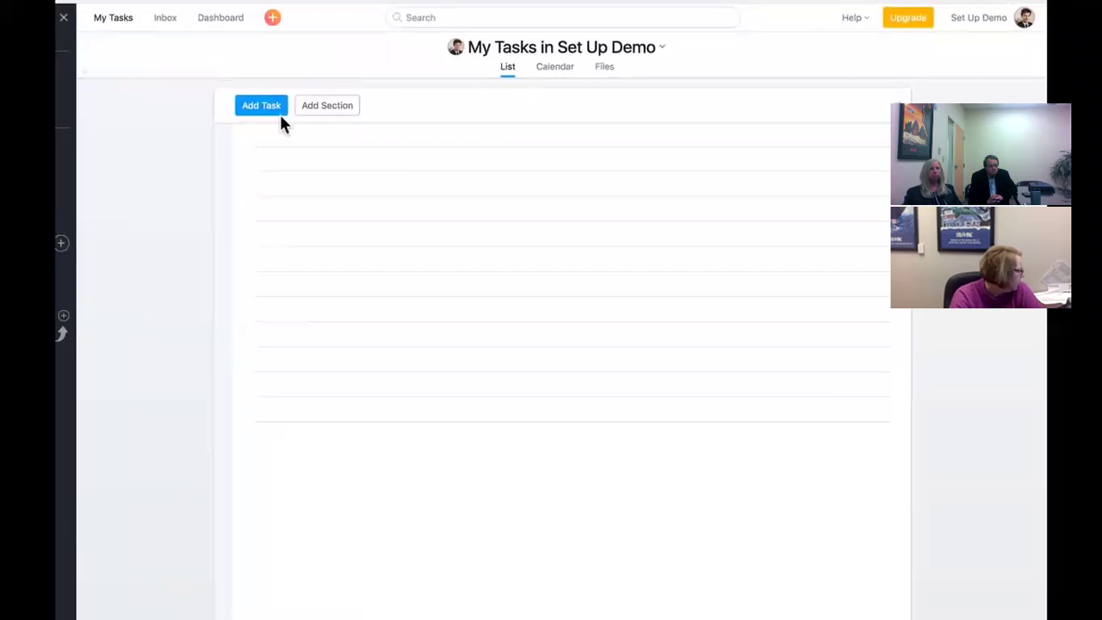
- Add tasks 'Buy dog food', 'Research new website options', 'Renew passport', 'Pick up prescriptions at the pharmacy'
left_click(279, 144)
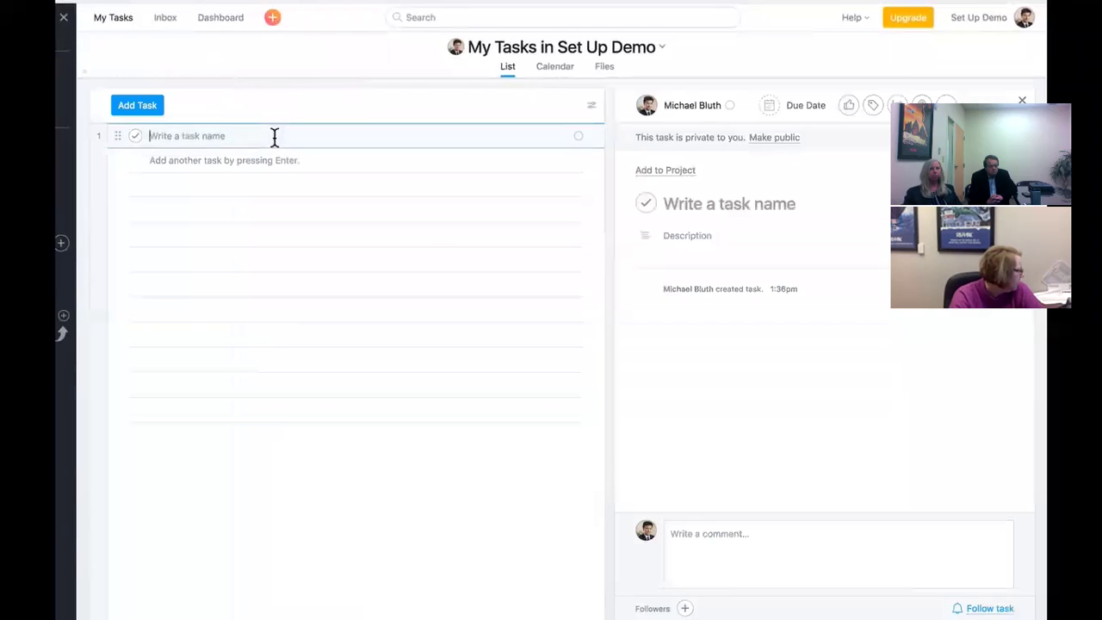
type("Buy dog food")
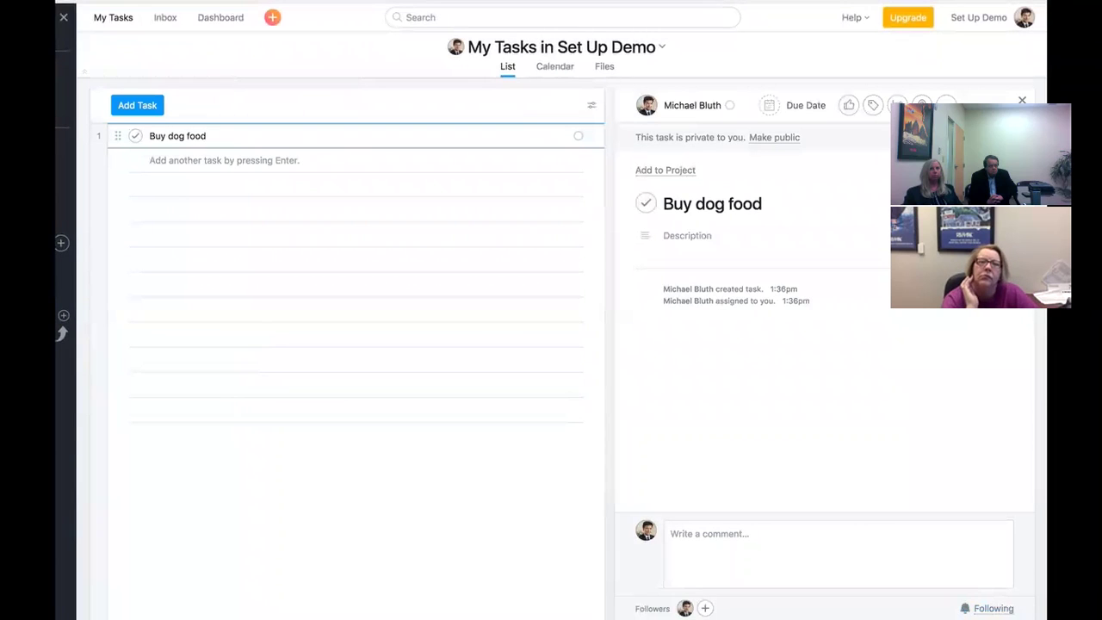
key("Return")
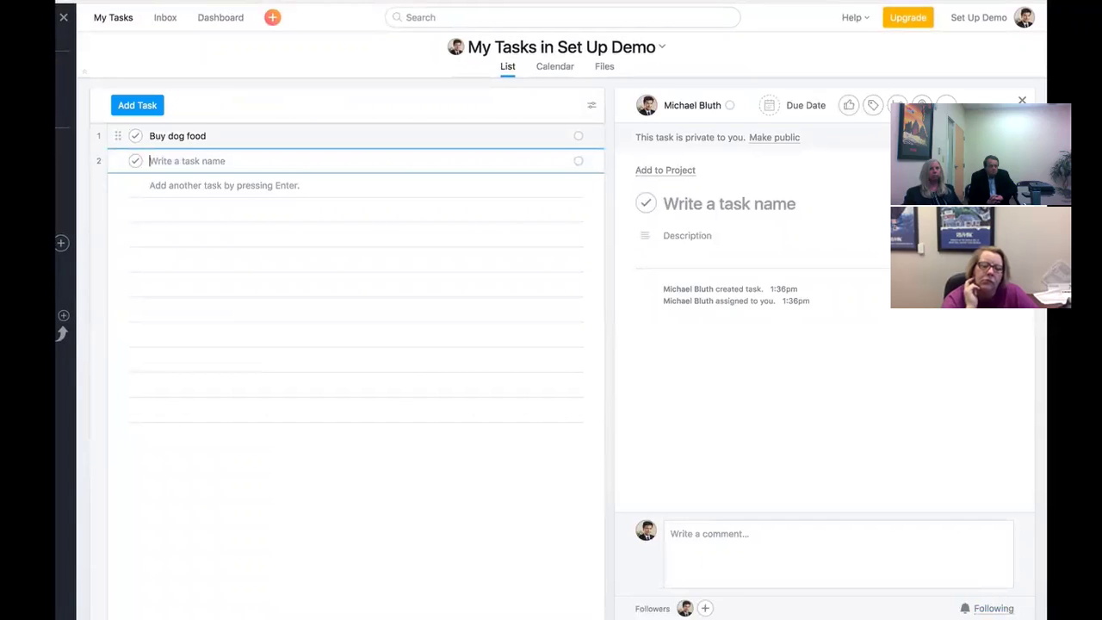
type("Research ")
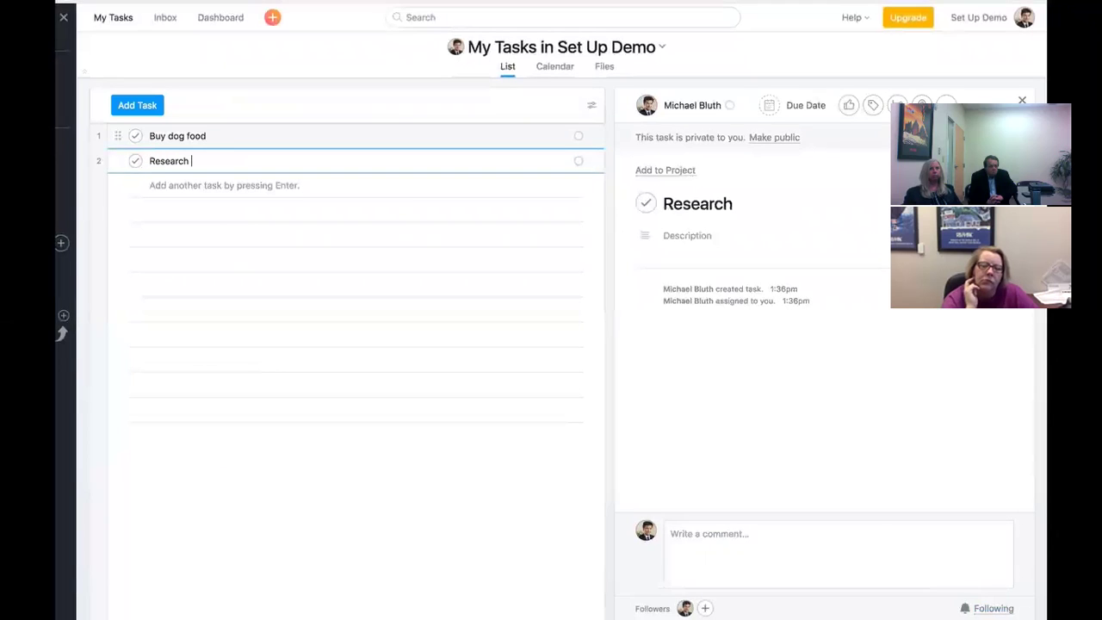
type("new website options")
key("Return")
type("Renew")
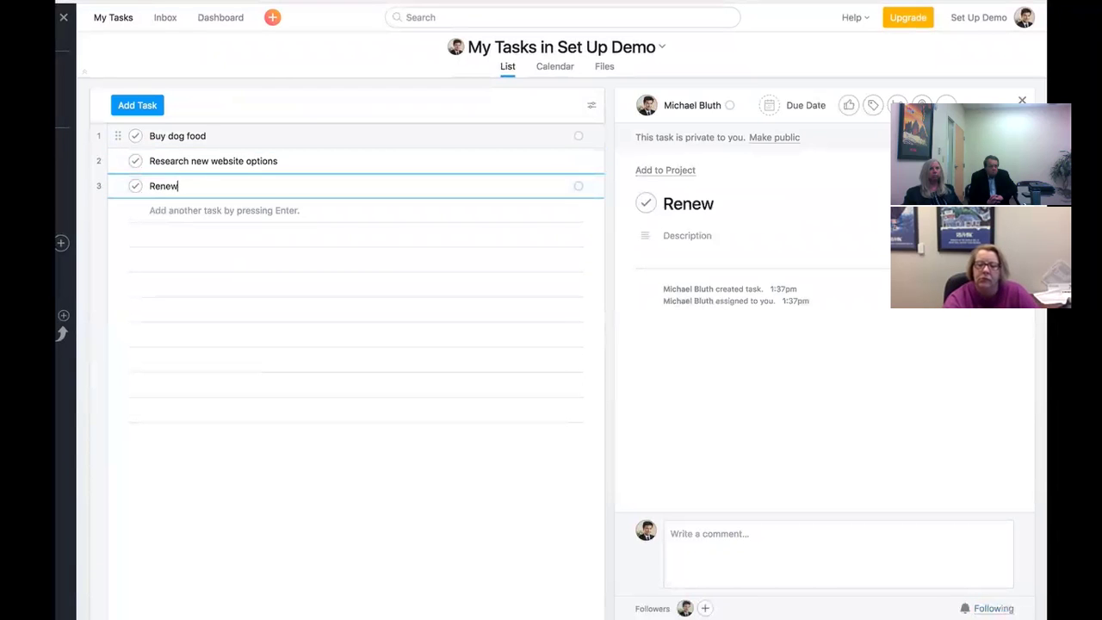
type(" passport")
key("Return")
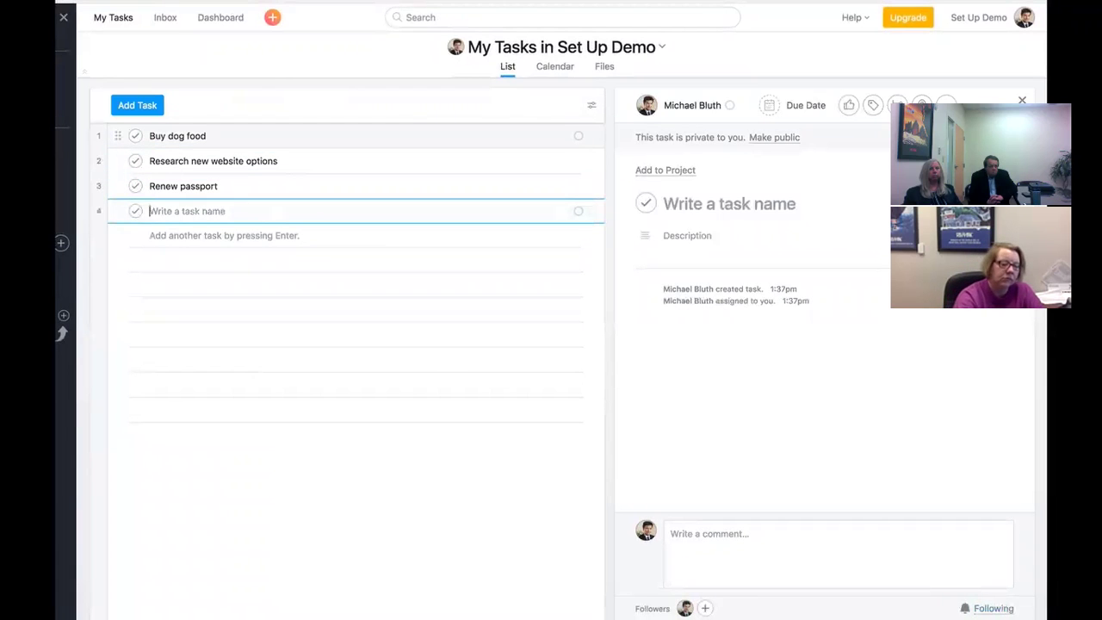
type("Pick up prescriptions at the pharmacy")
key("Return")
- Add 'Pay rent', 'Buy socks', 'Pick up open house signs from office', the FHA loan call, 'Update Linkedin bio'
type("Pay rent")
key("Return")
type("Buy socks")
key("Return")
type("Pick u")
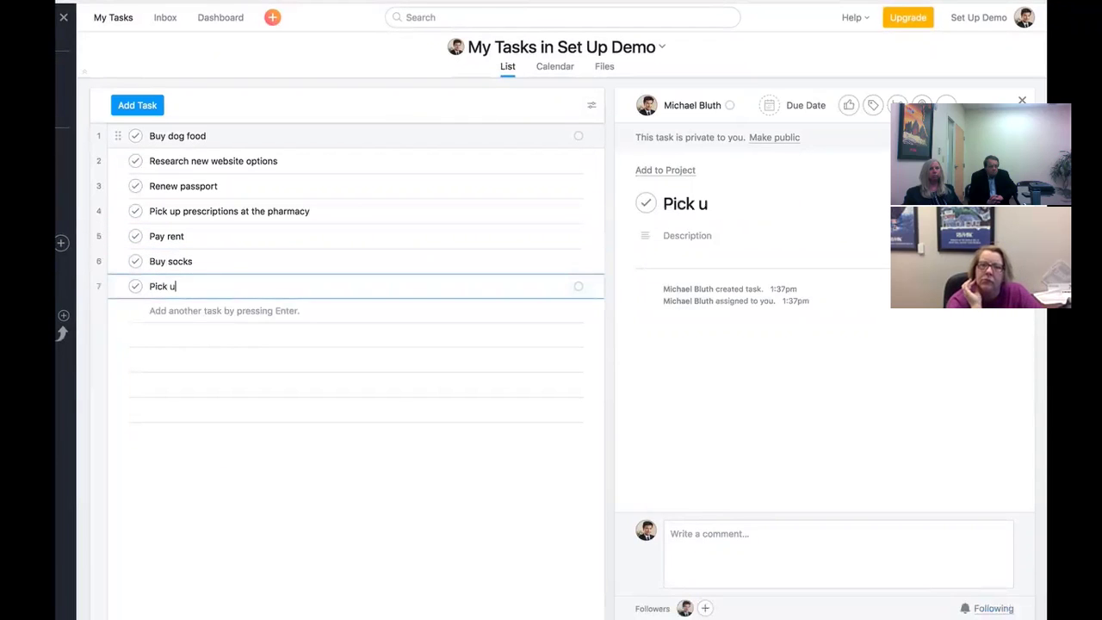
type("p open house signs from office")
key("Return")
type("Call Brian ")
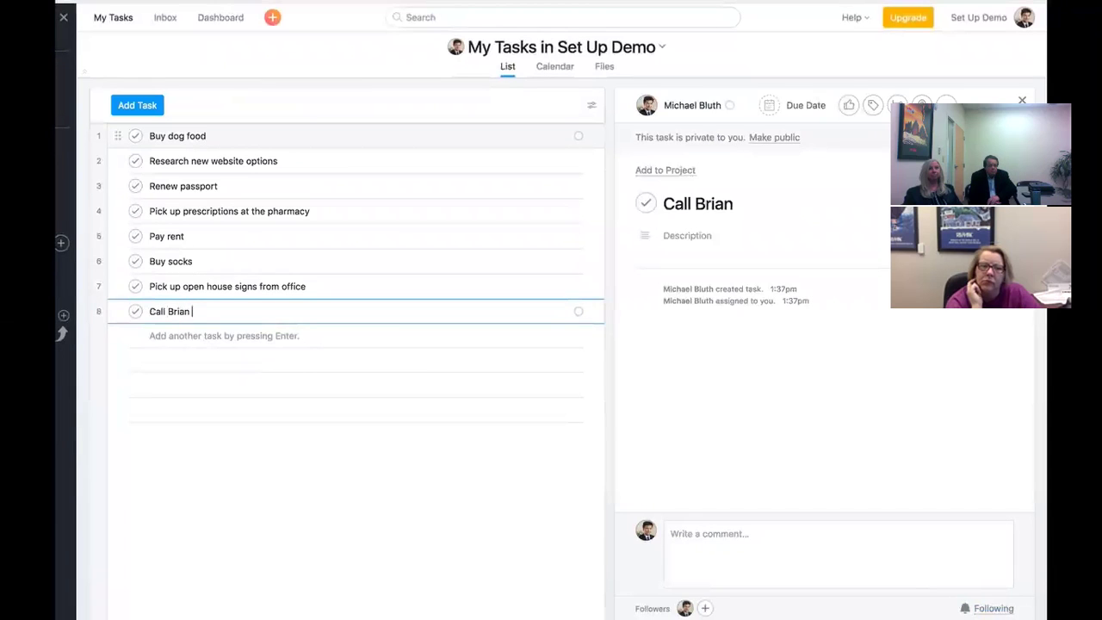
type("RE: FHA loan changes")
key("Return")
type("Update Linkedin bio")
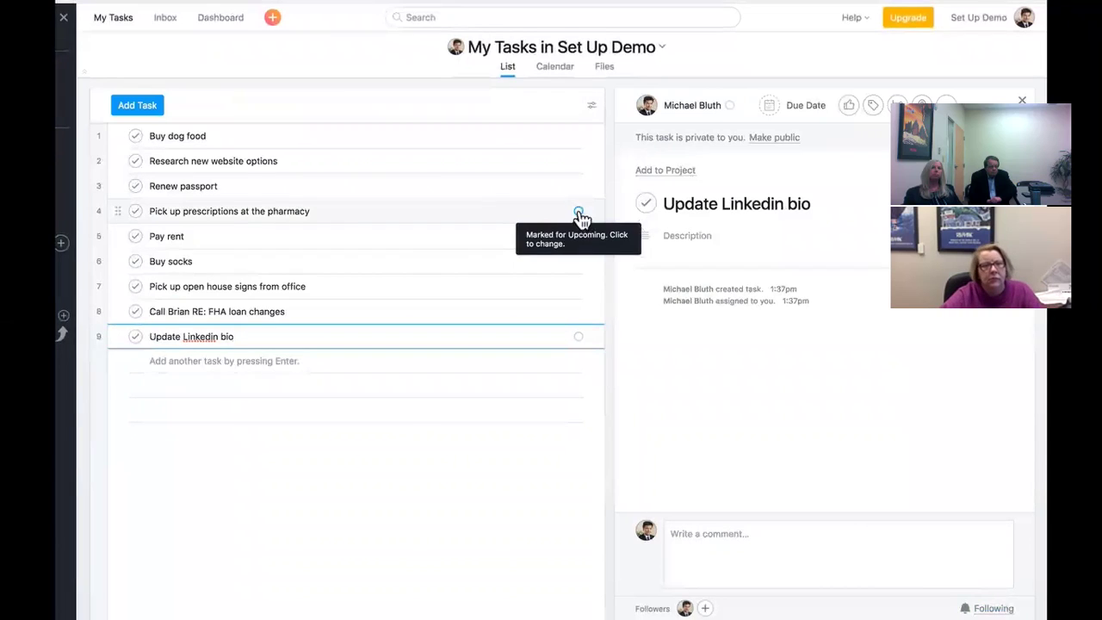
- Mark the pharmacy task for Today and Renew passport for Later
left_click(579, 213)
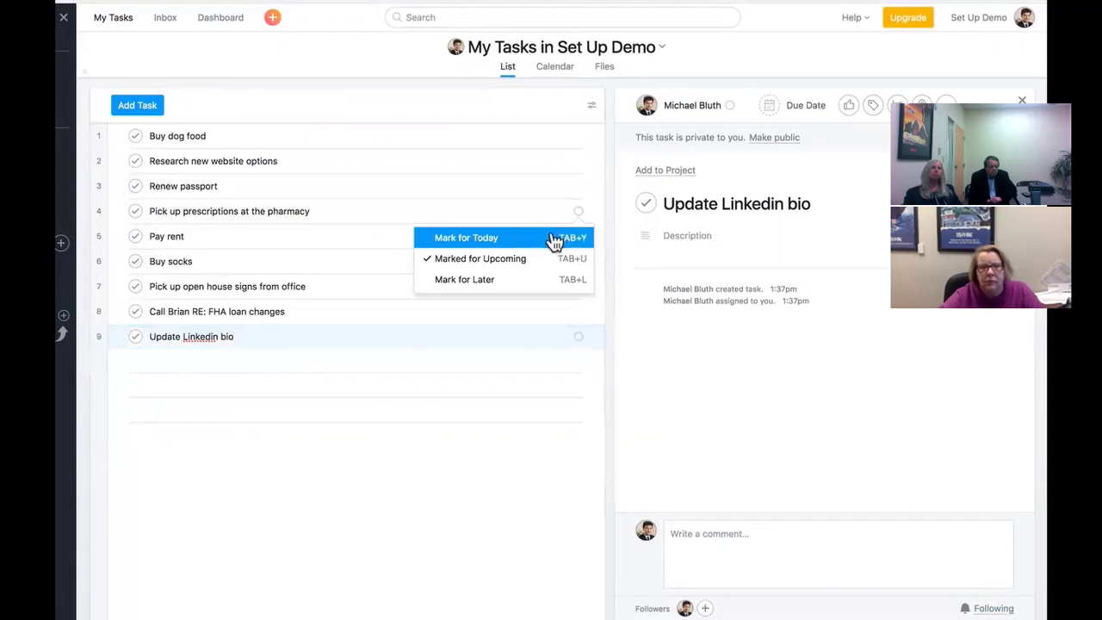
left_click(555, 241)
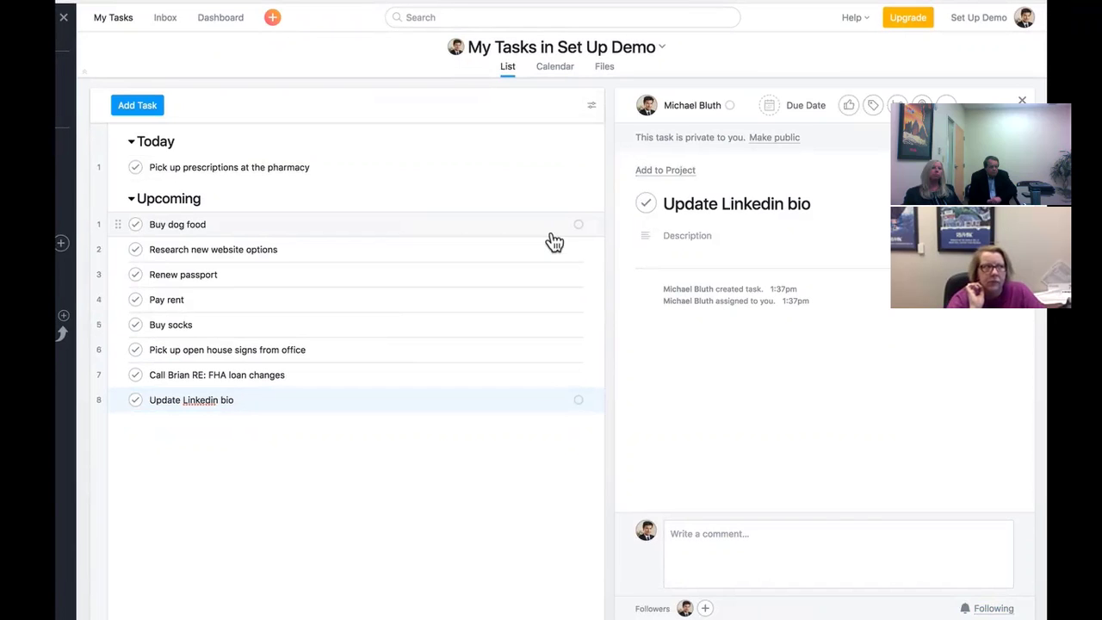
left_click(577, 275)
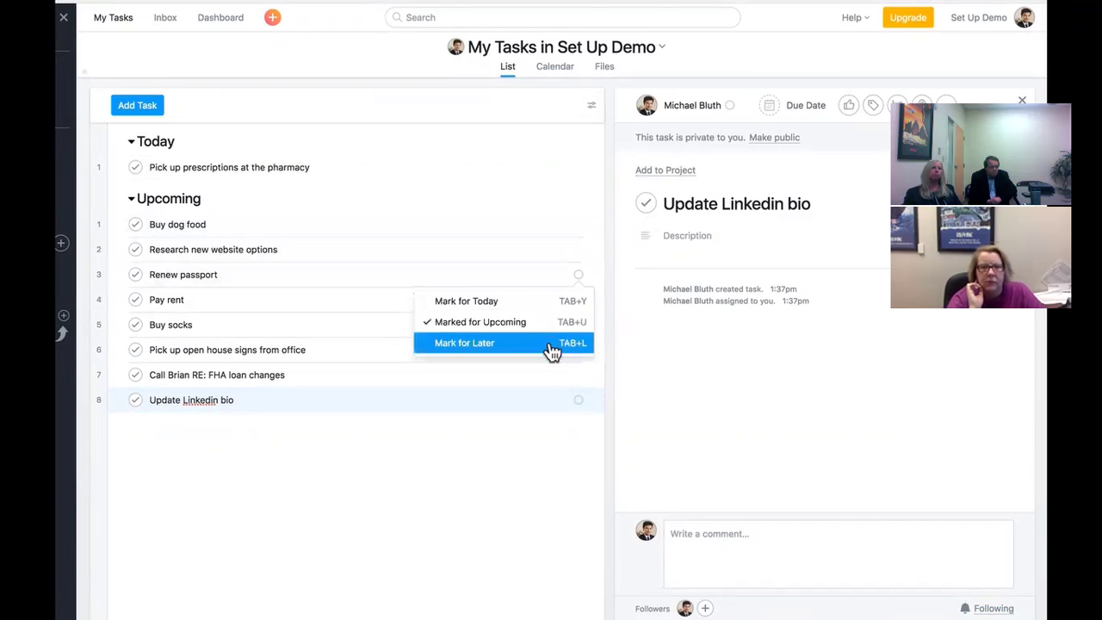
left_click(552, 345)
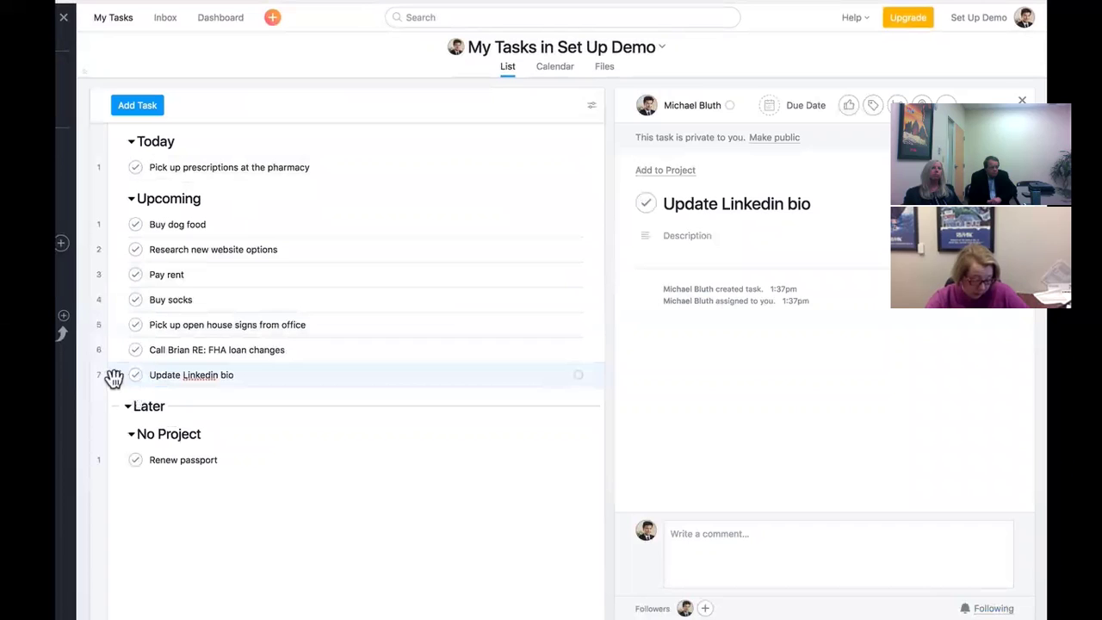
- Drag Update Linkedin bio and the website task into Later, and the open house signs task into Today
left_click_drag(115, 376, 120, 422)
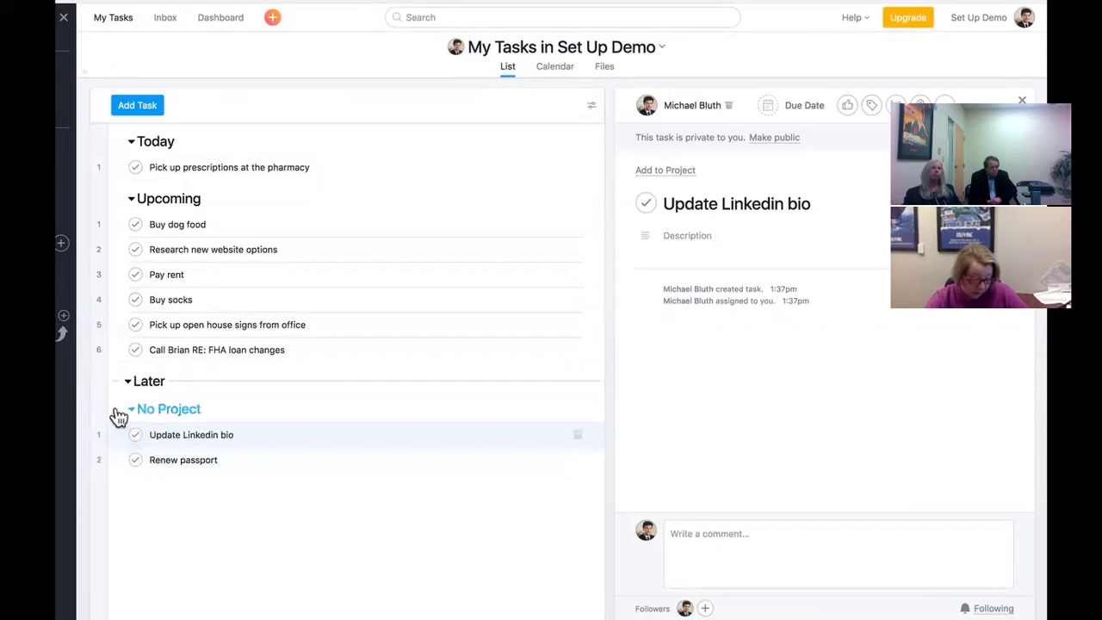
left_click_drag(115, 323, 118, 178)
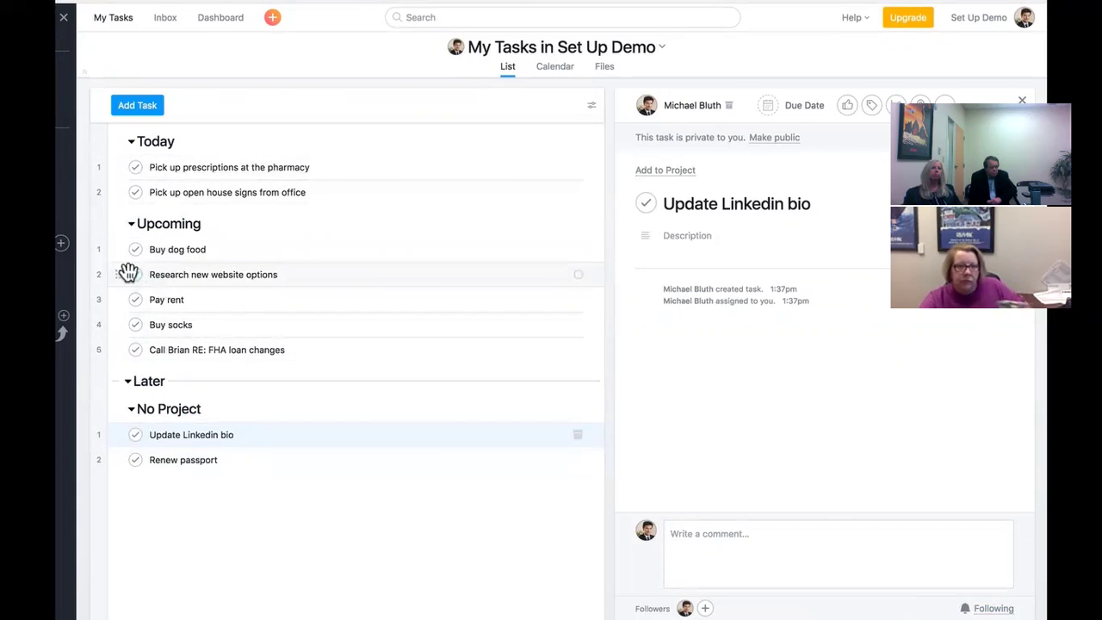
left_click_drag(116, 274, 132, 432)
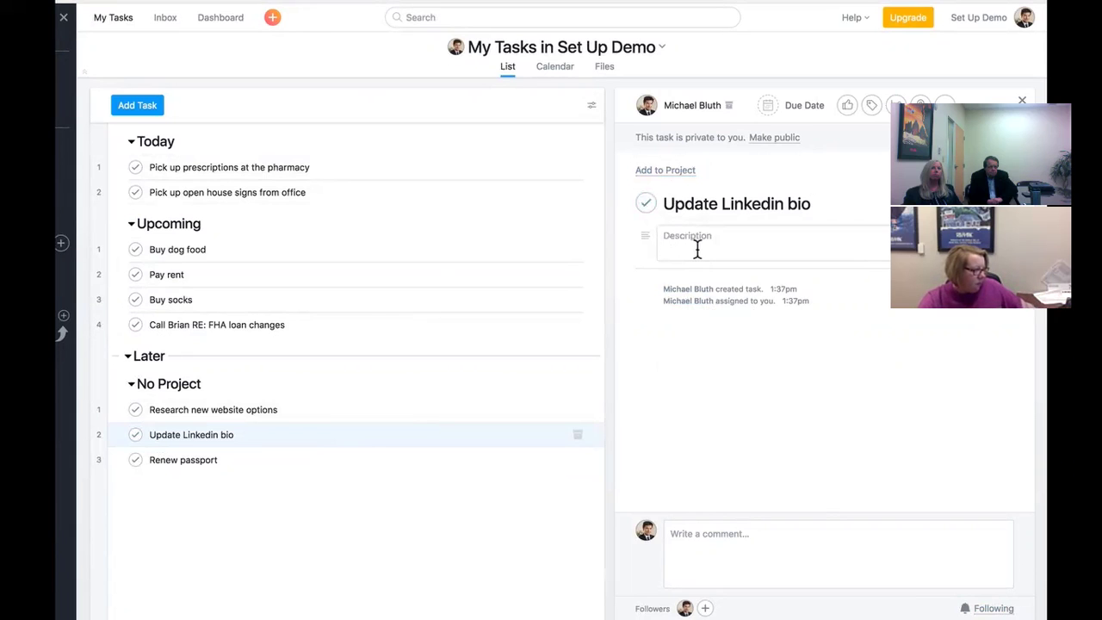
- Add description notes to Buy dog food and to the pharmacy task
left_click(519, 250)
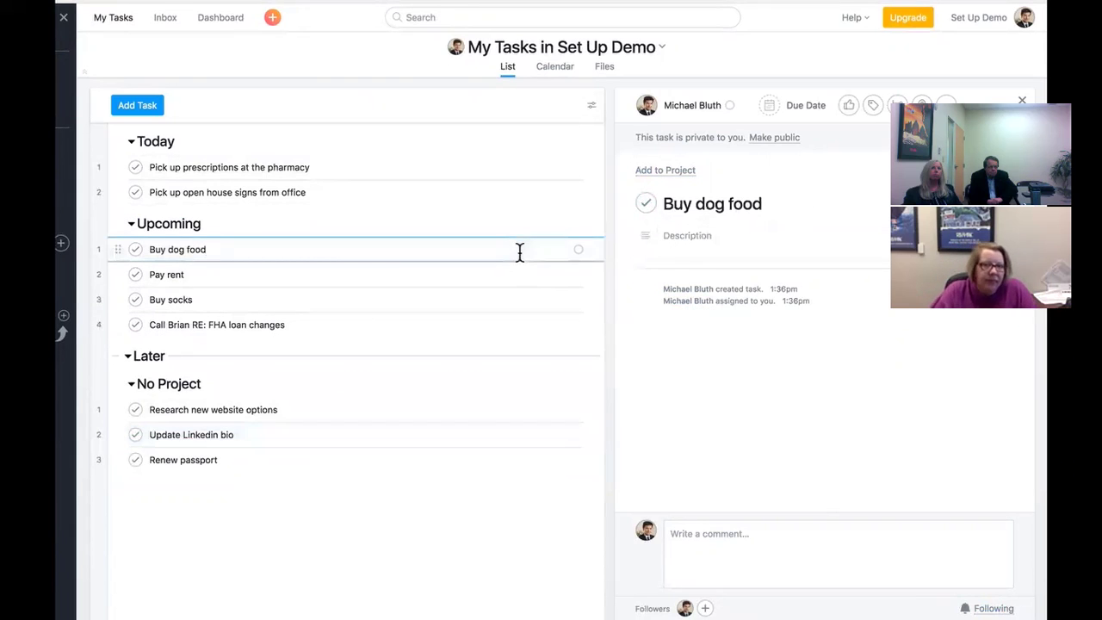
left_click(712, 249)
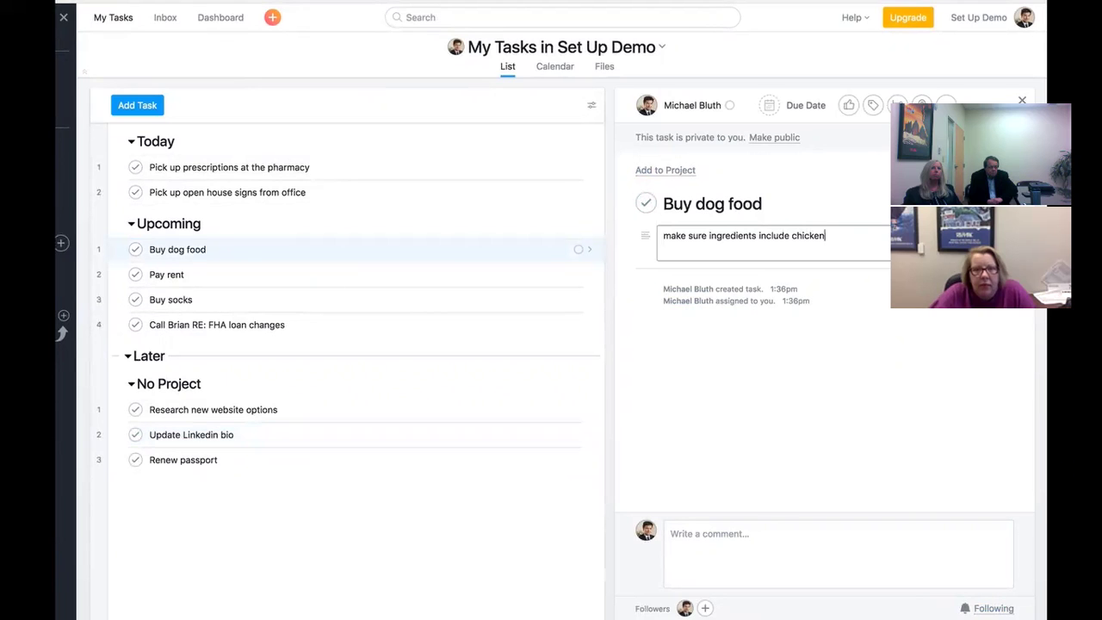
left_click(459, 167)
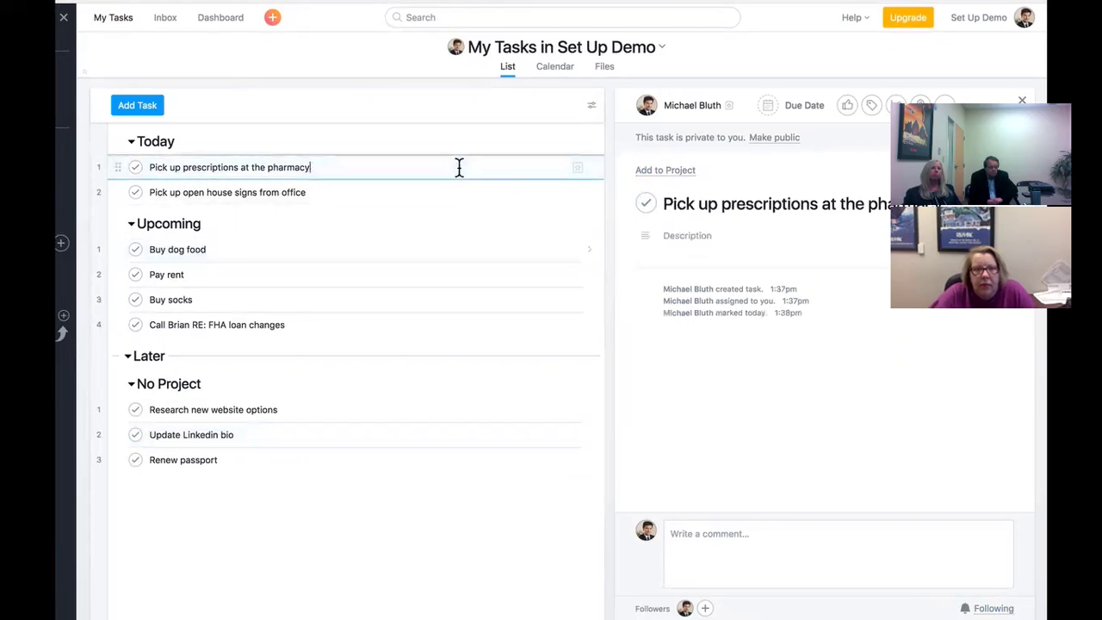
left_click(667, 234)
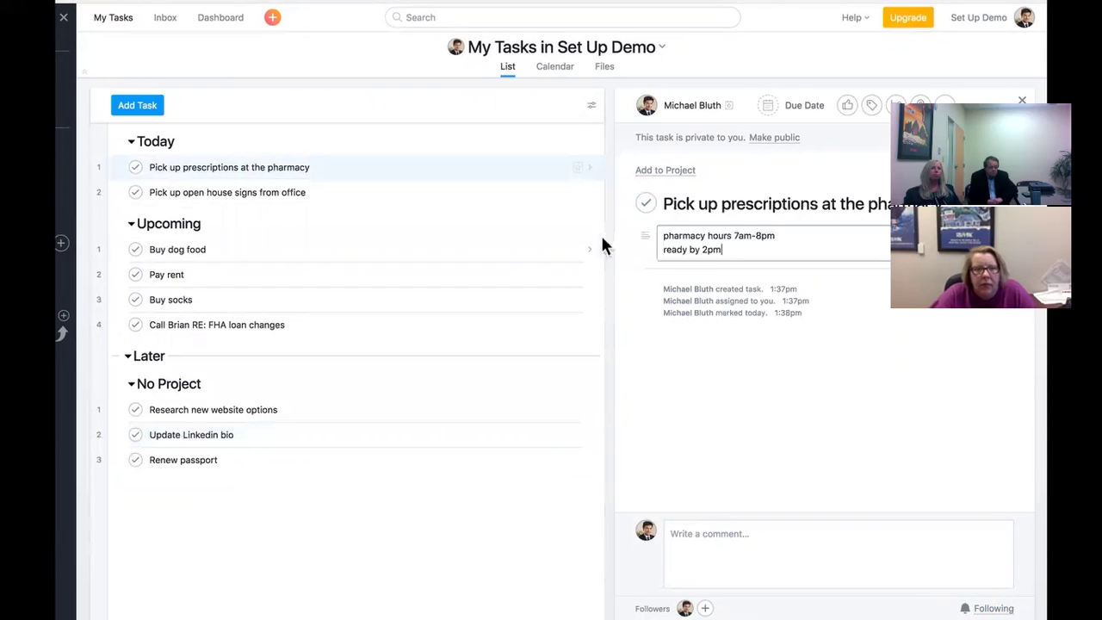
- Note a phone number and 'Will this change the mortgage insurance?' on the FHA loan call task
left_click(438, 323)
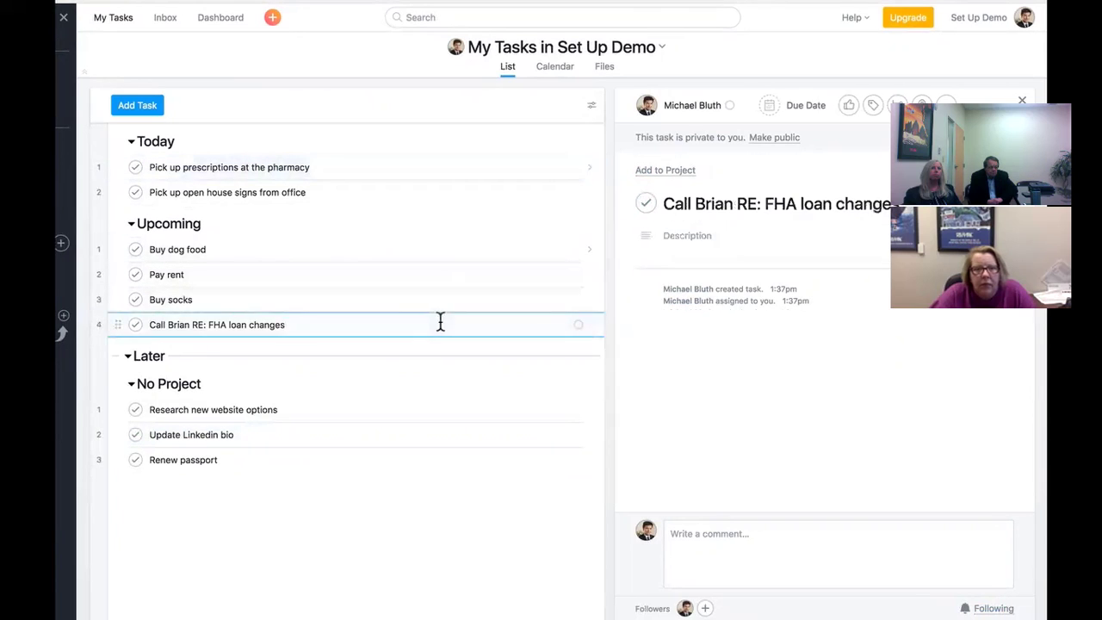
left_click(712, 239)
type("206-555-1")
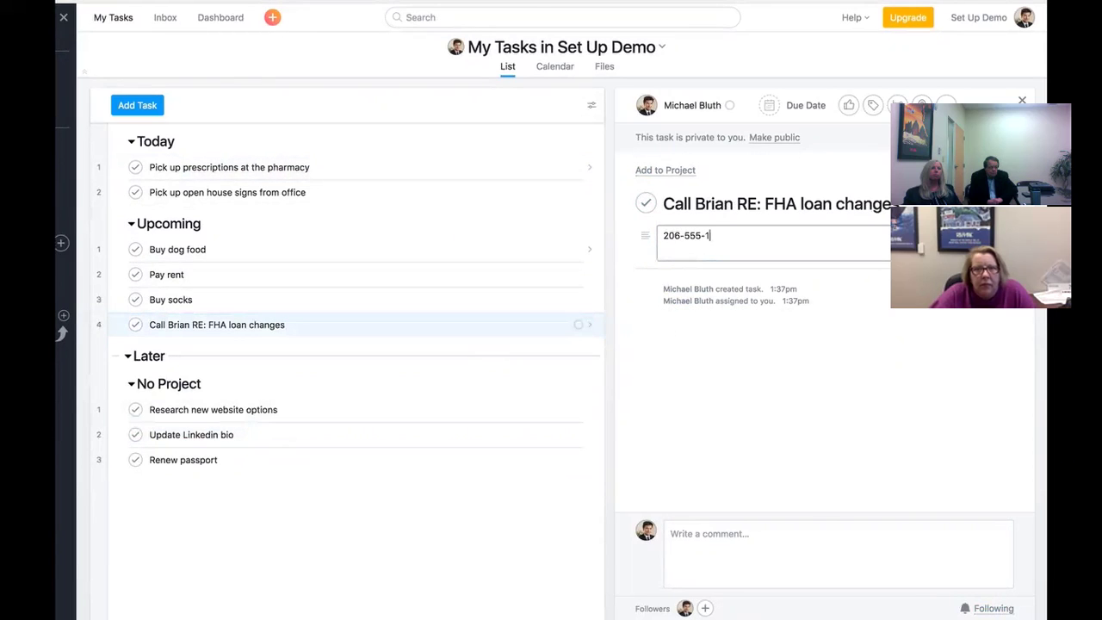
type("Will t")
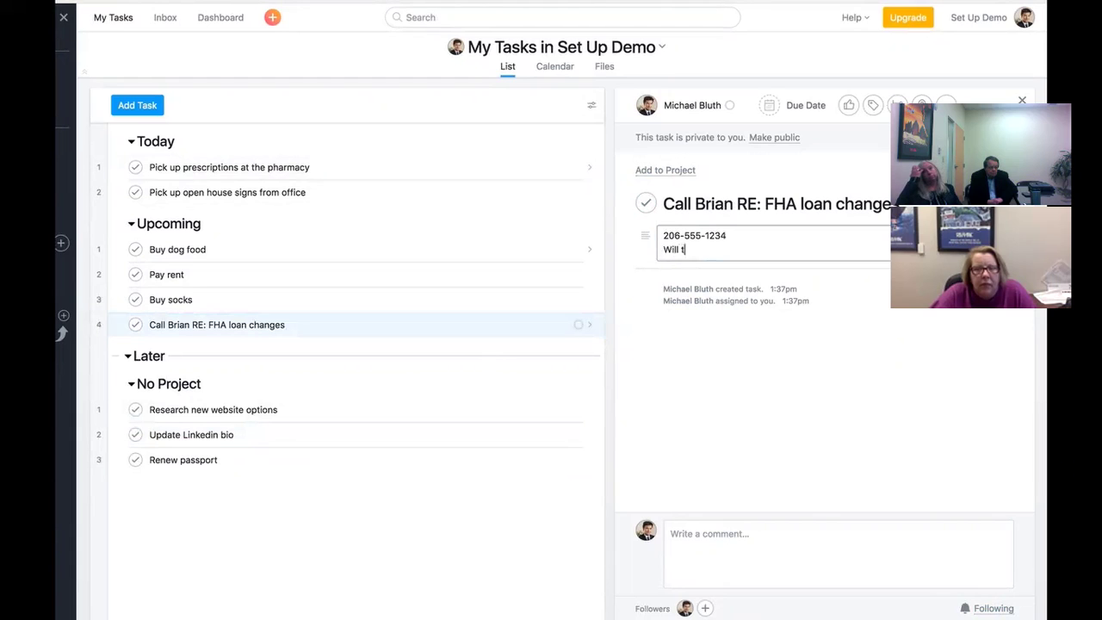
type("his change the mortgage insurance?")
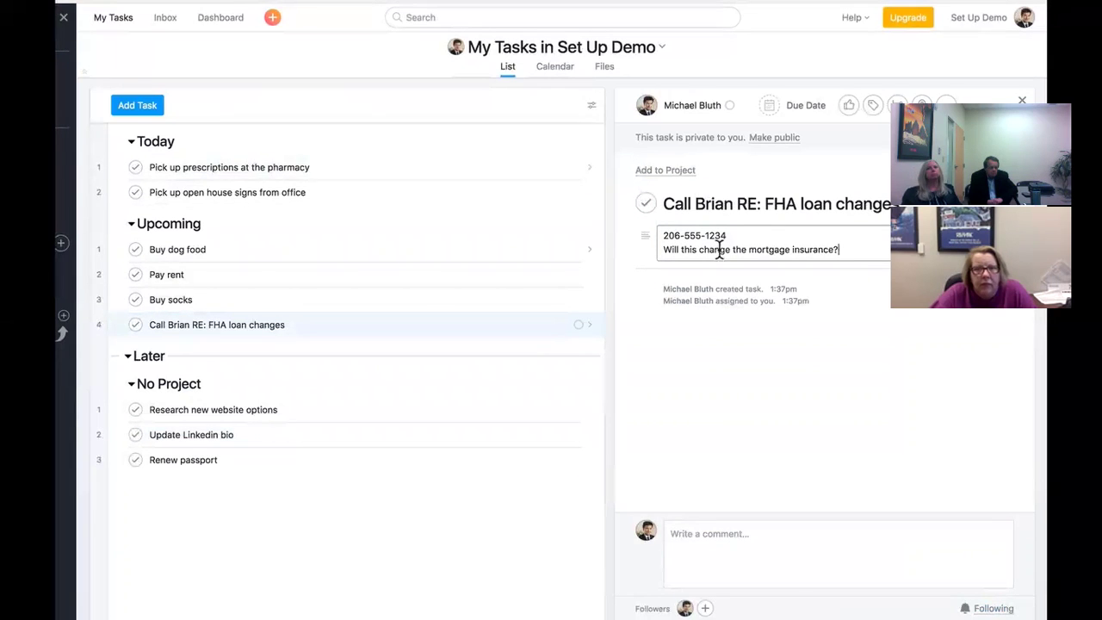
- Comment 'left message - call back on Tuesday' on the FHA loan call task
left_click(688, 551)
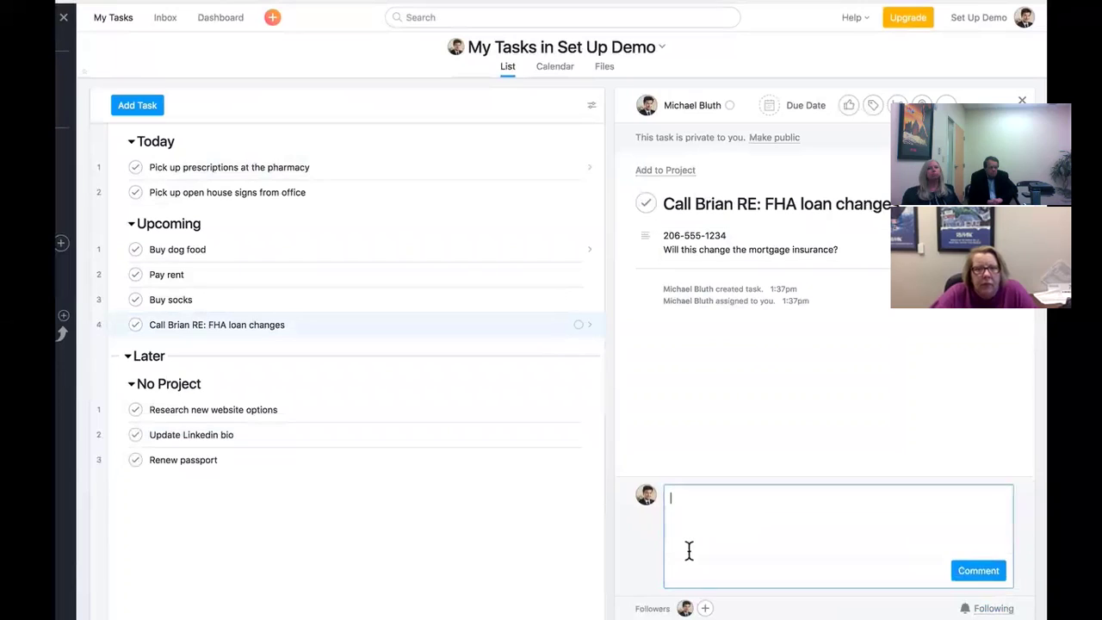
type("left message - call back ")
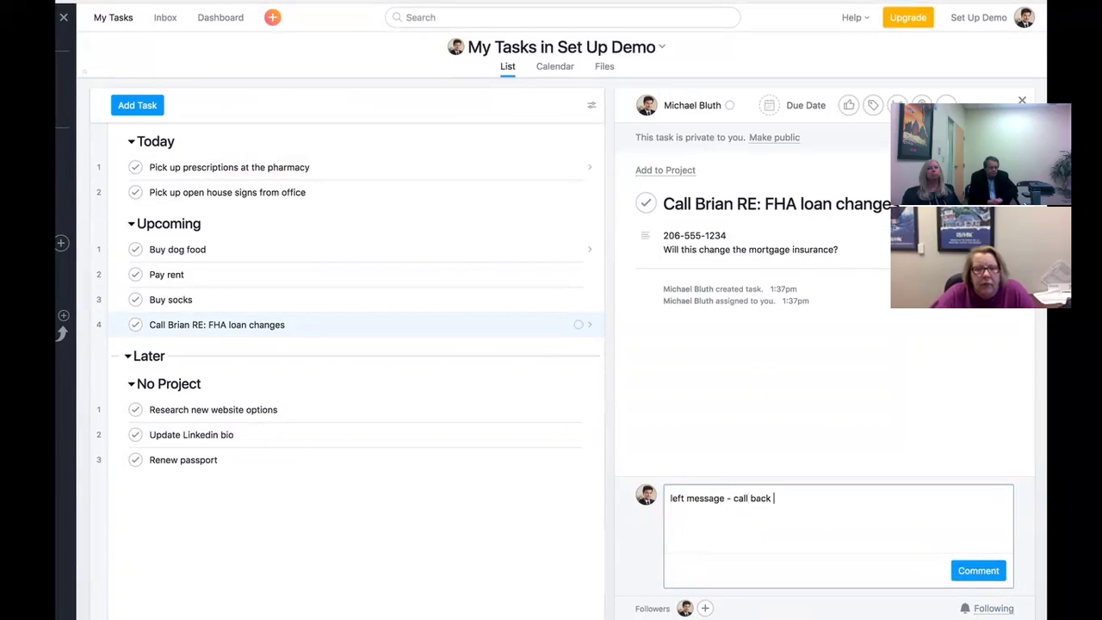
type("on Tuesday")
left_click(963, 574)
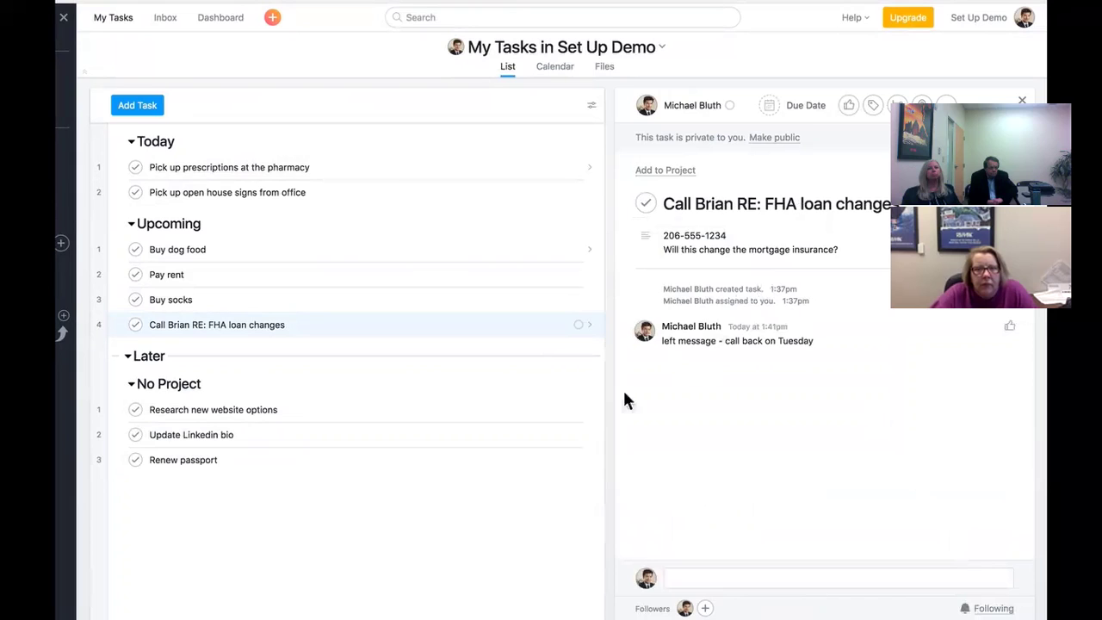
- Comment on Renew passport that renewal isn't possible until 3 months before expiration
left_click(492, 456)
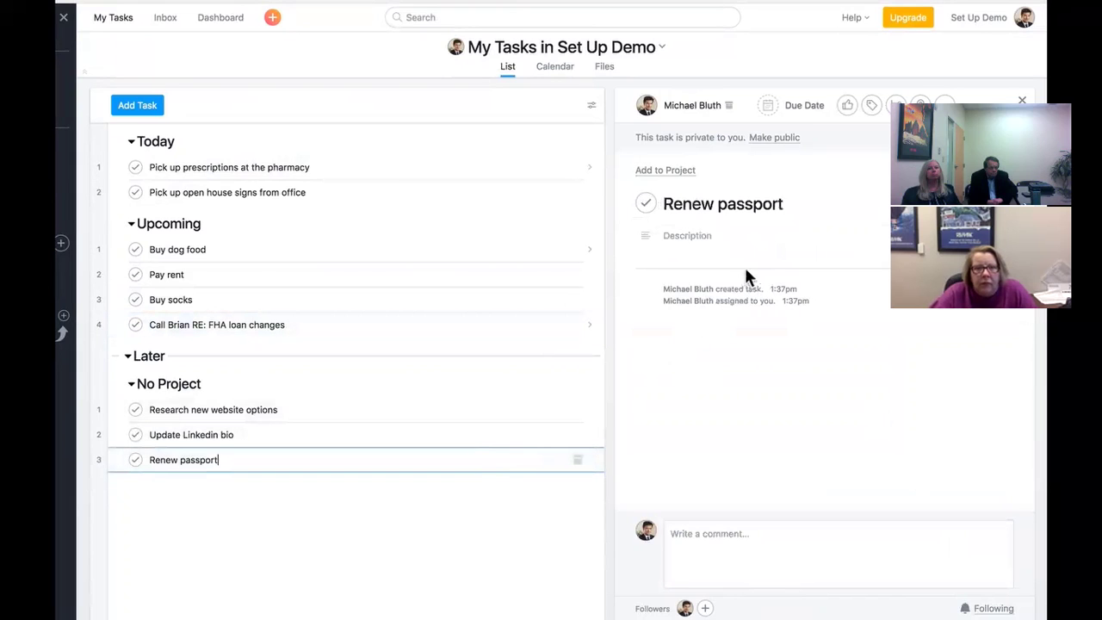
left_click(817, 537)
type("went to the web")
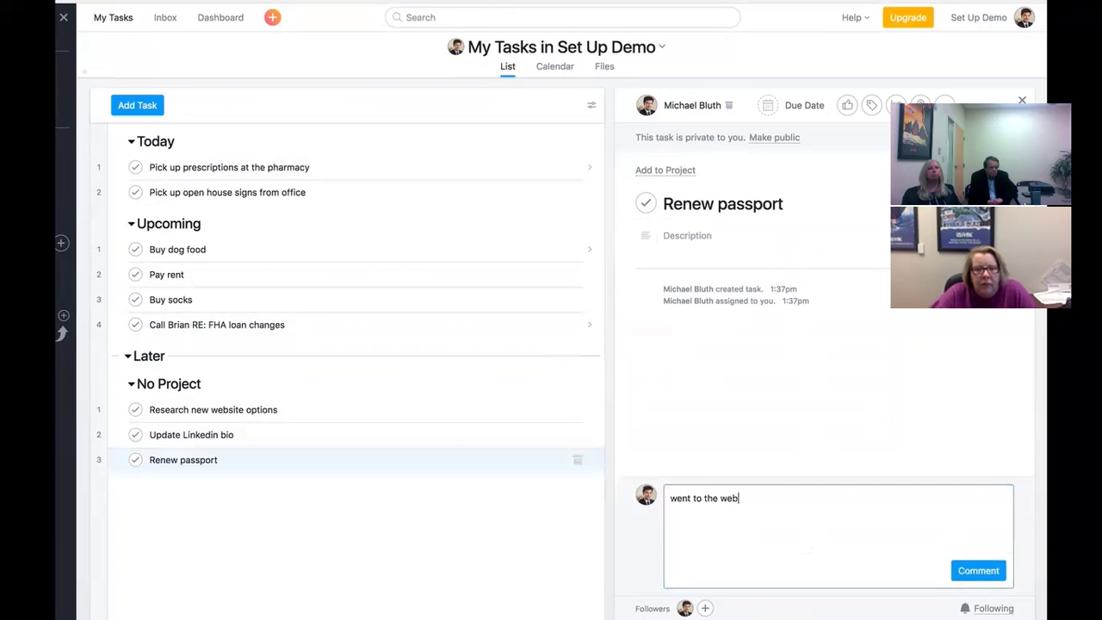
type("site, it said I couldn't renew ")
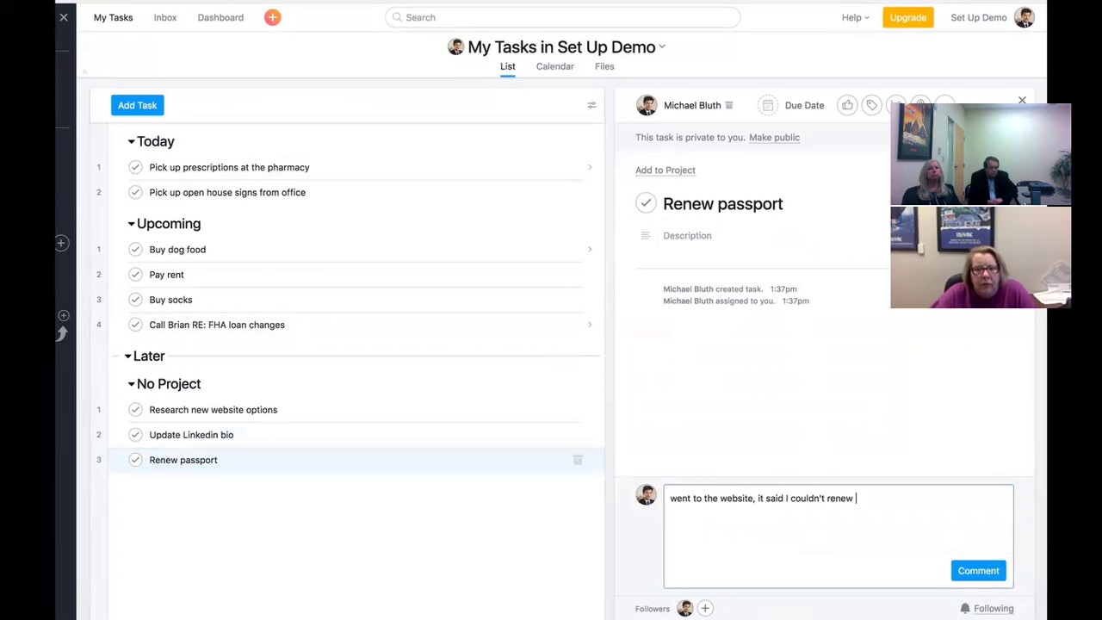
type("until 3 months of the expiration data")
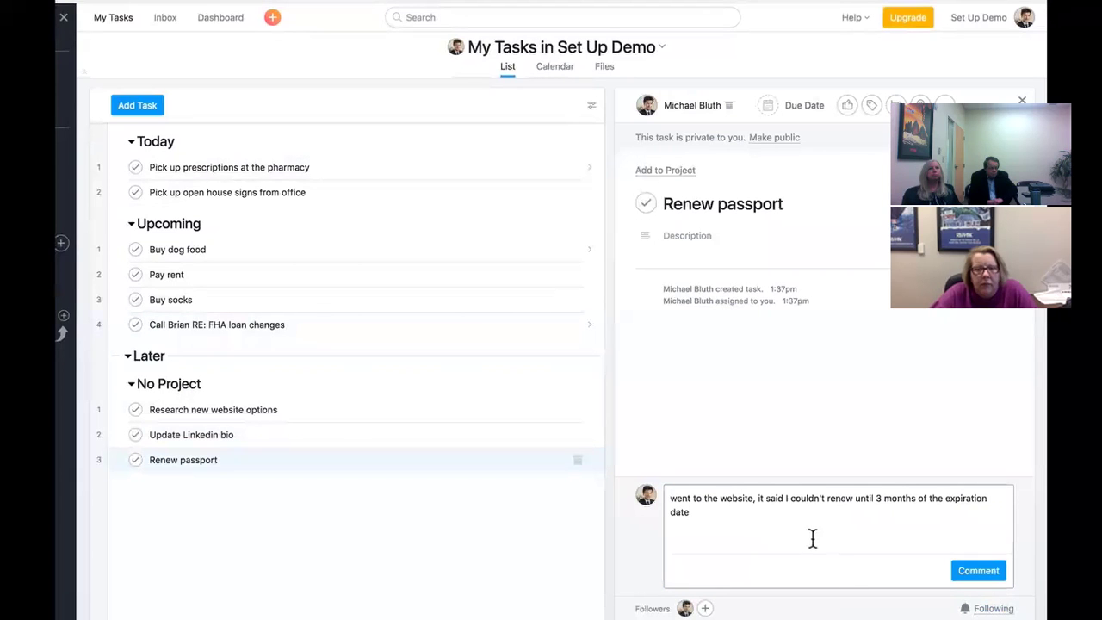
left_click(978, 571)
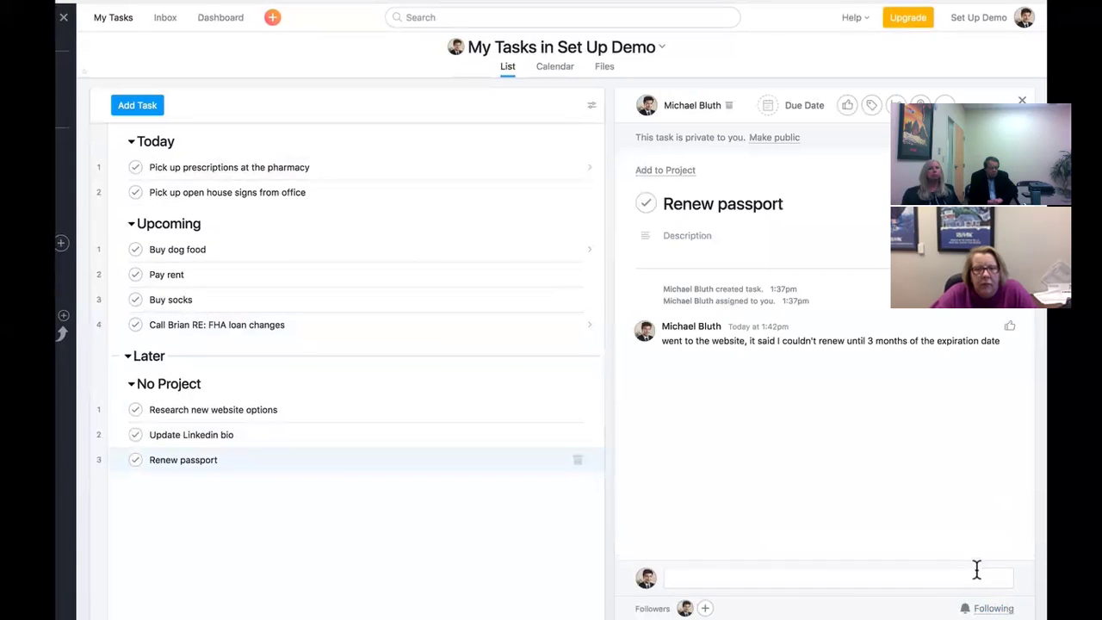
left_click(793, 107)
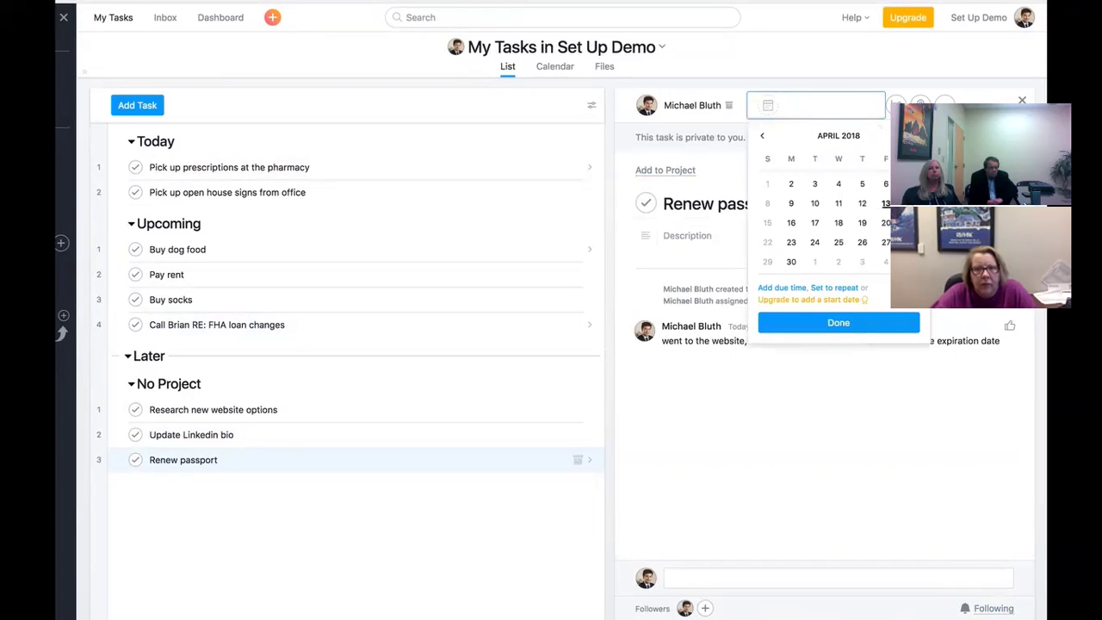
- Give Renew passport a December 10, 2018 due date, then open Buy socks
left_click(915, 135)
left_click(916, 135)
left_click(915, 135)
left_click(916, 136)
left_click(915, 135)
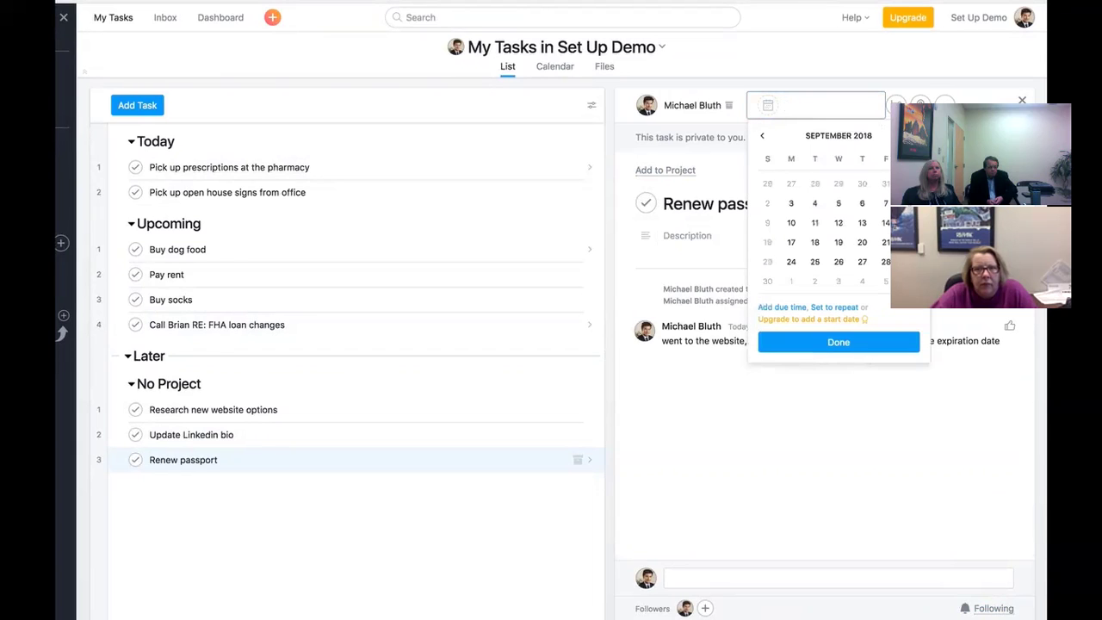
left_click(915, 135)
left_click(915, 135)
left_click(916, 135)
left_click(791, 223)
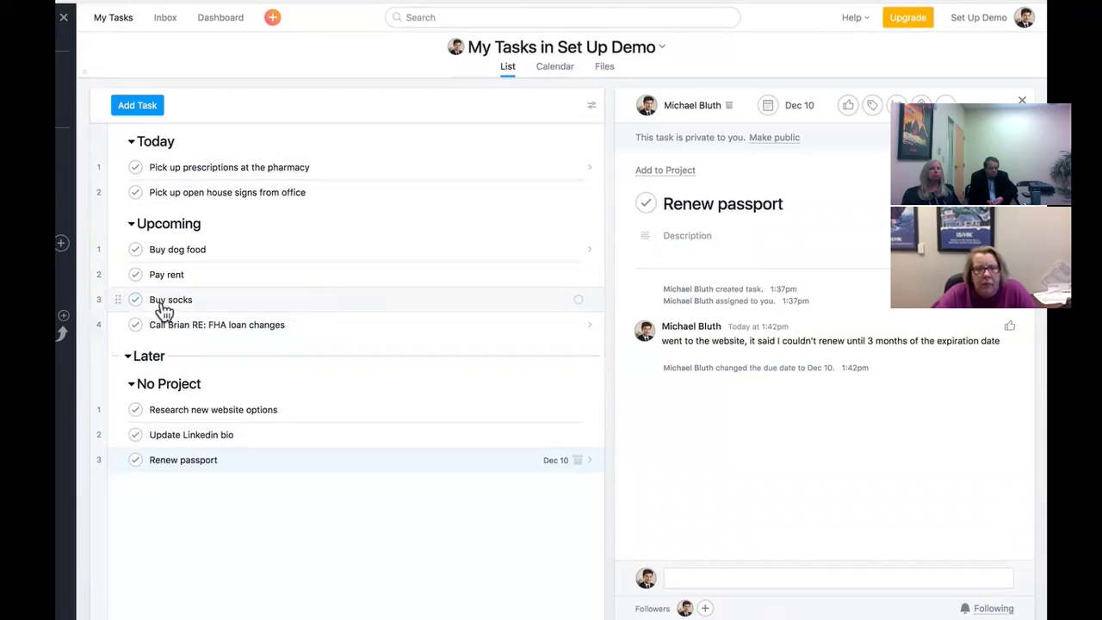
left_click(172, 307)
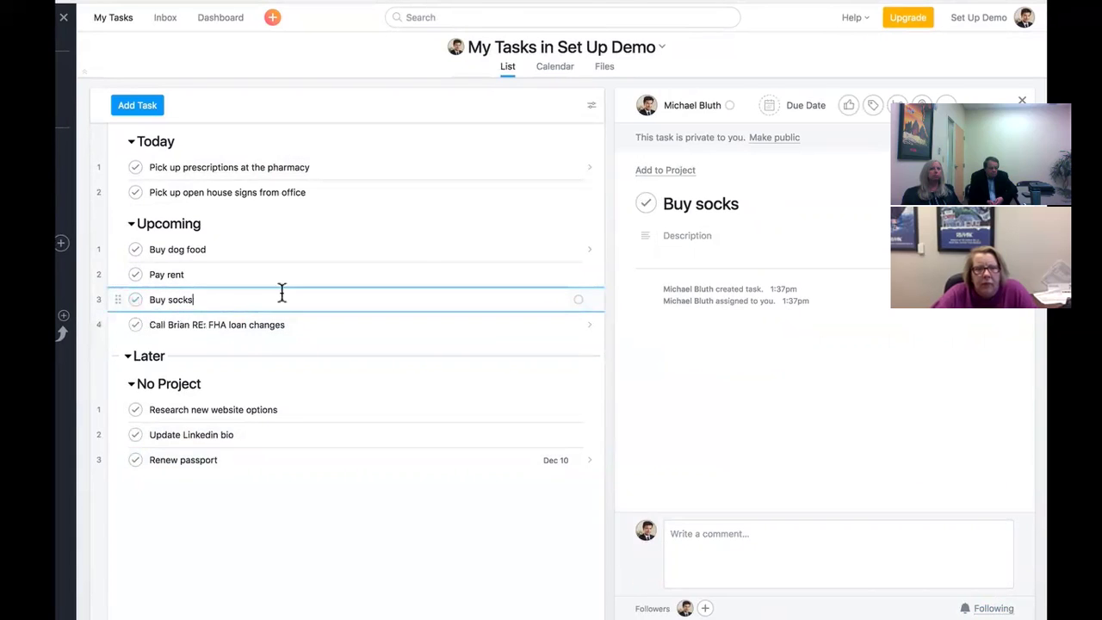
- Mark the Buy socks task complete
left_click(646, 208)
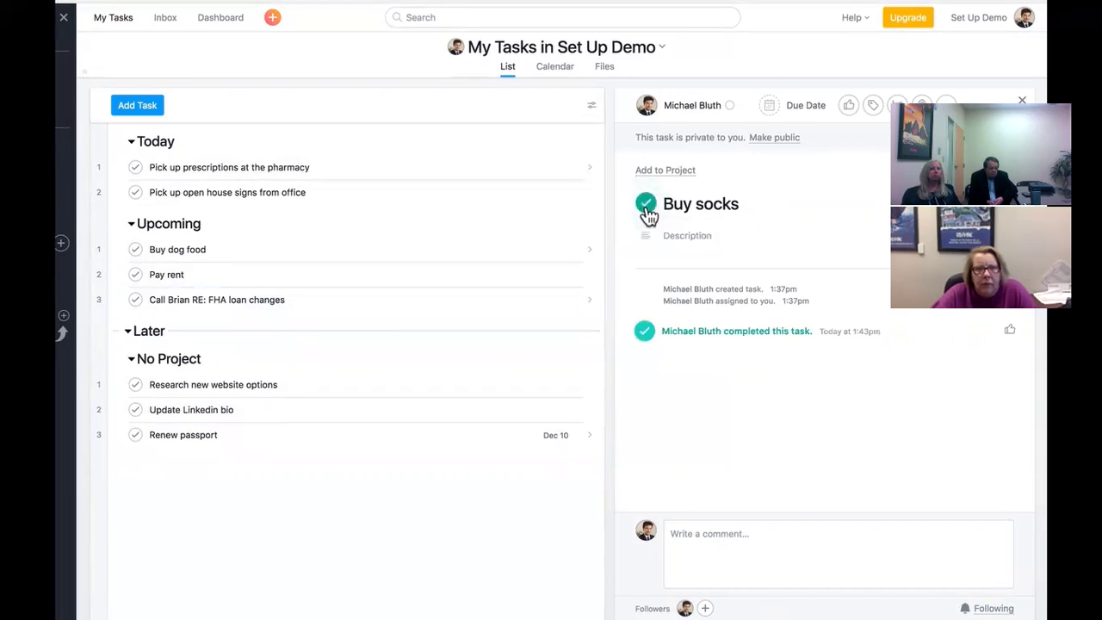
left_click(647, 208)
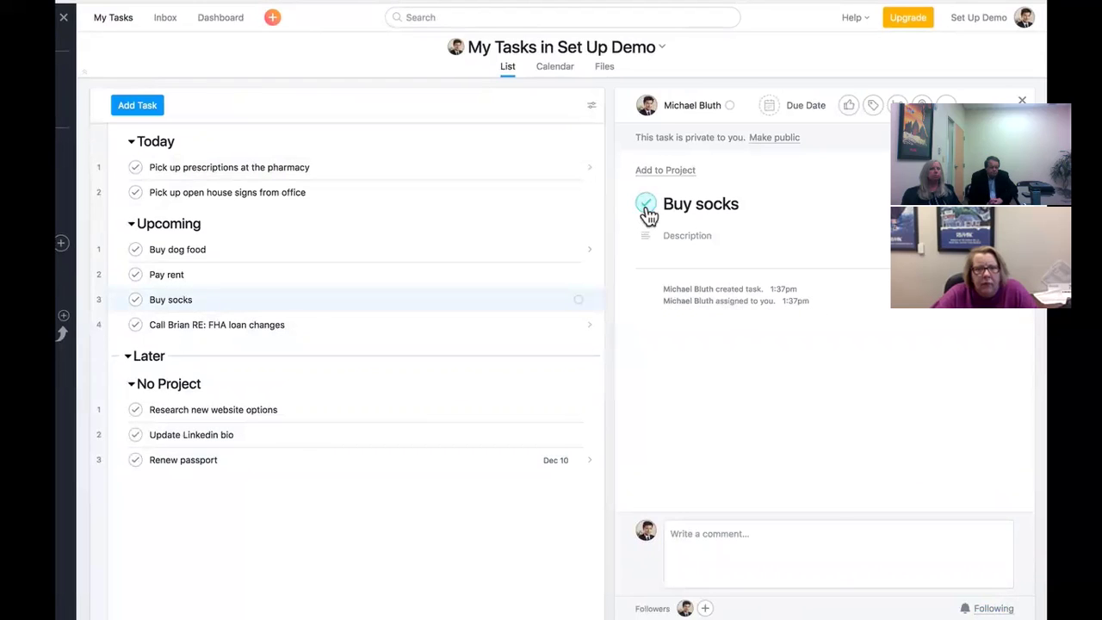
left_click(646, 209)
- Search 'buy' to find the completed task, then clear the search
left_click(605, 17)
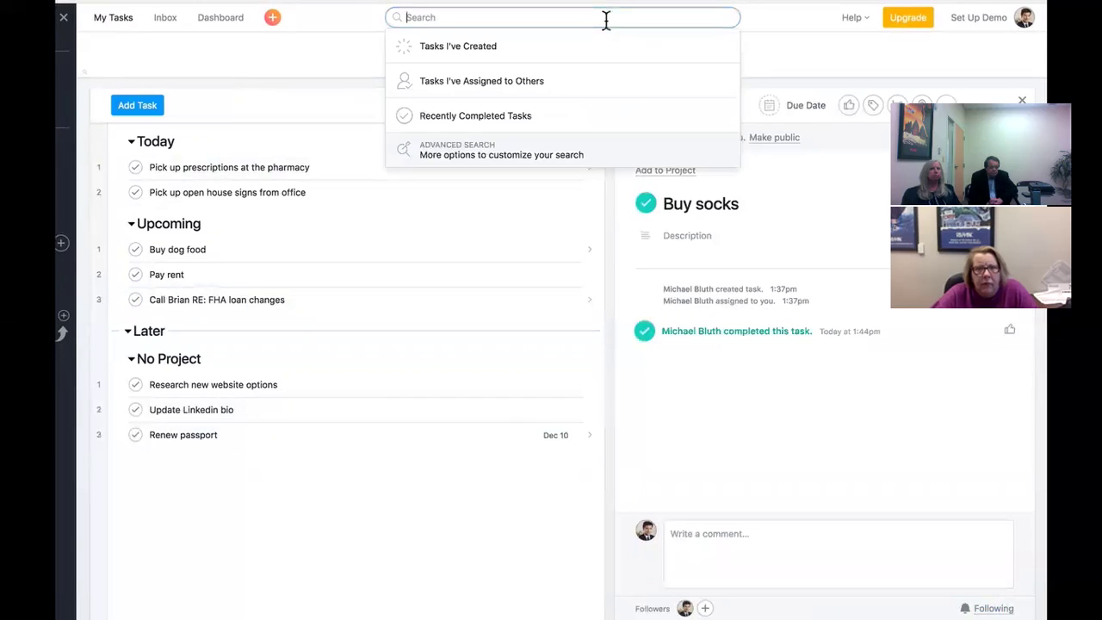
type("buy")
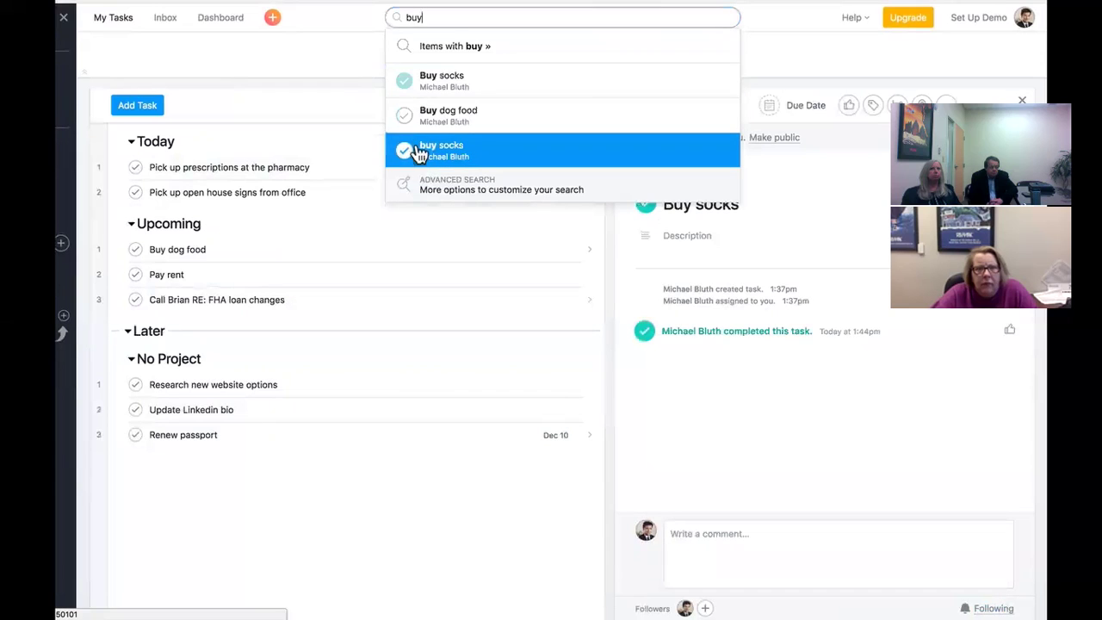
double_click(421, 17)
key("BackSpace")
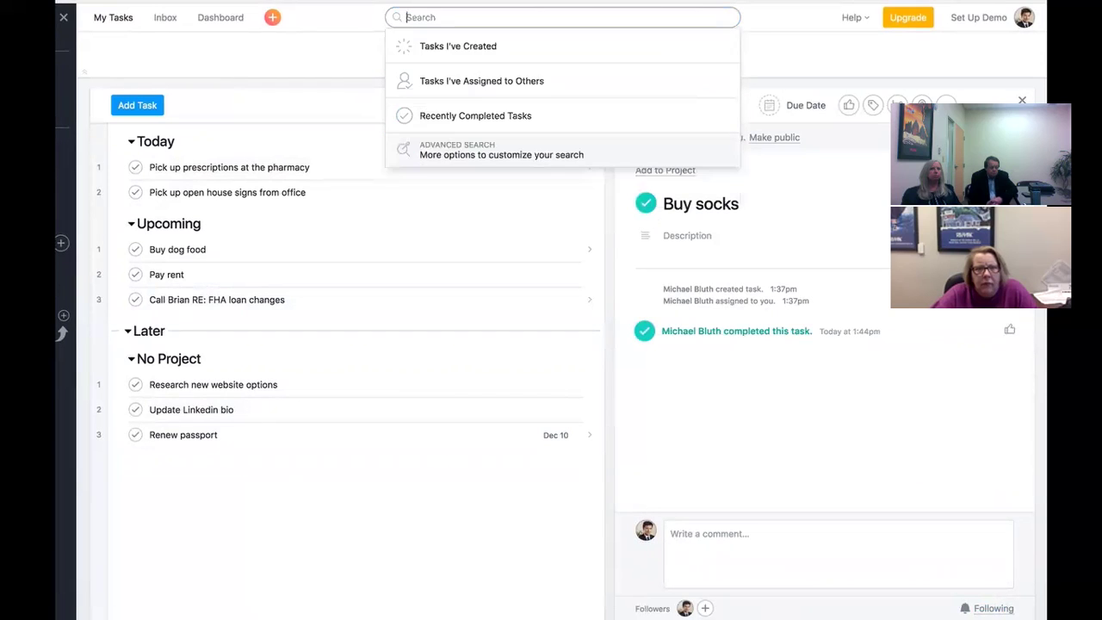
left_click(336, 121)
left_click(246, 275)
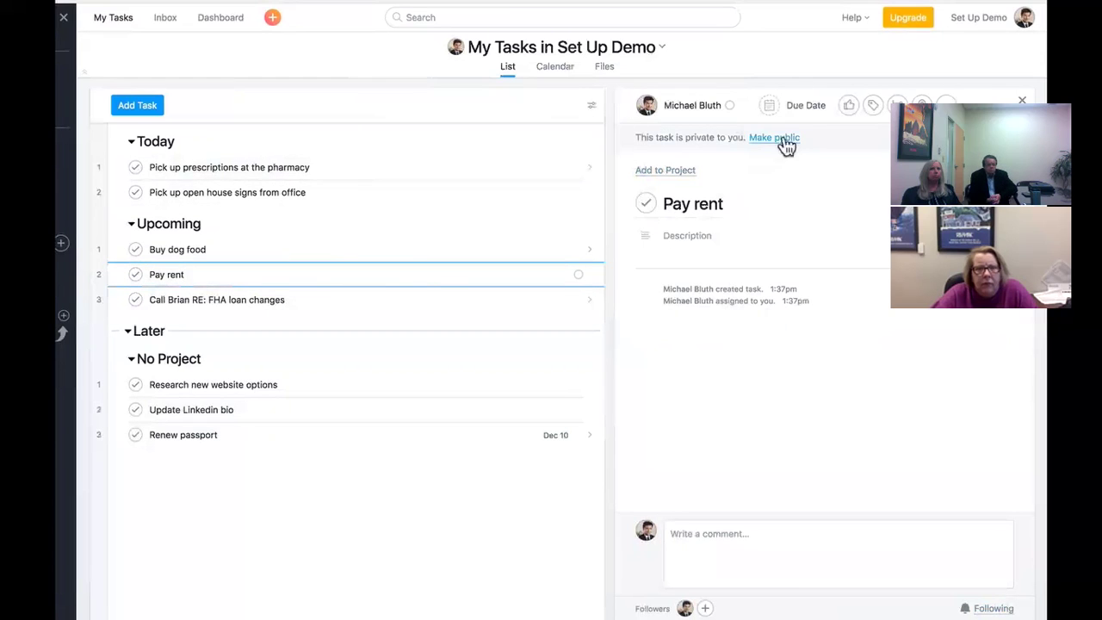
- Make Pay rent due April 1 repeating monthly, then mark it complete
left_click(801, 108)
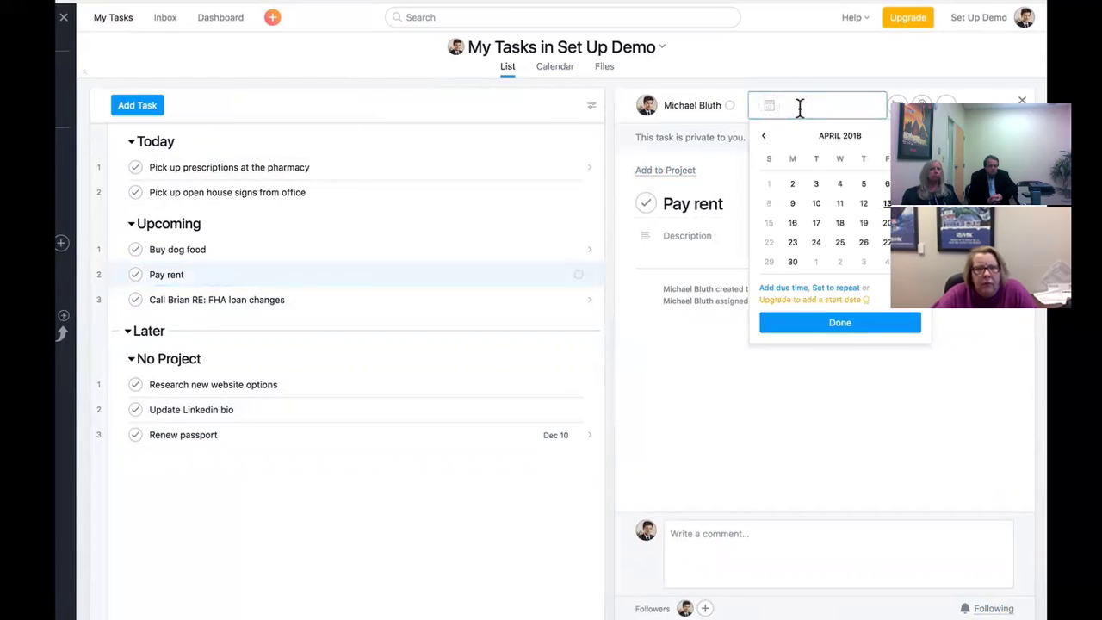
left_click(770, 185)
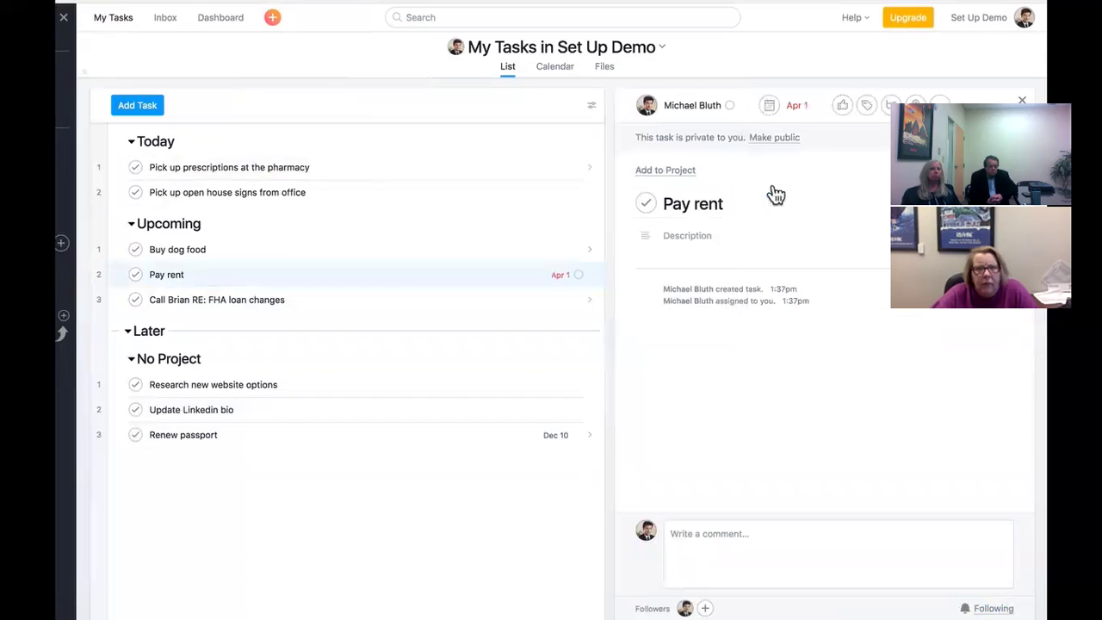
left_click(789, 108)
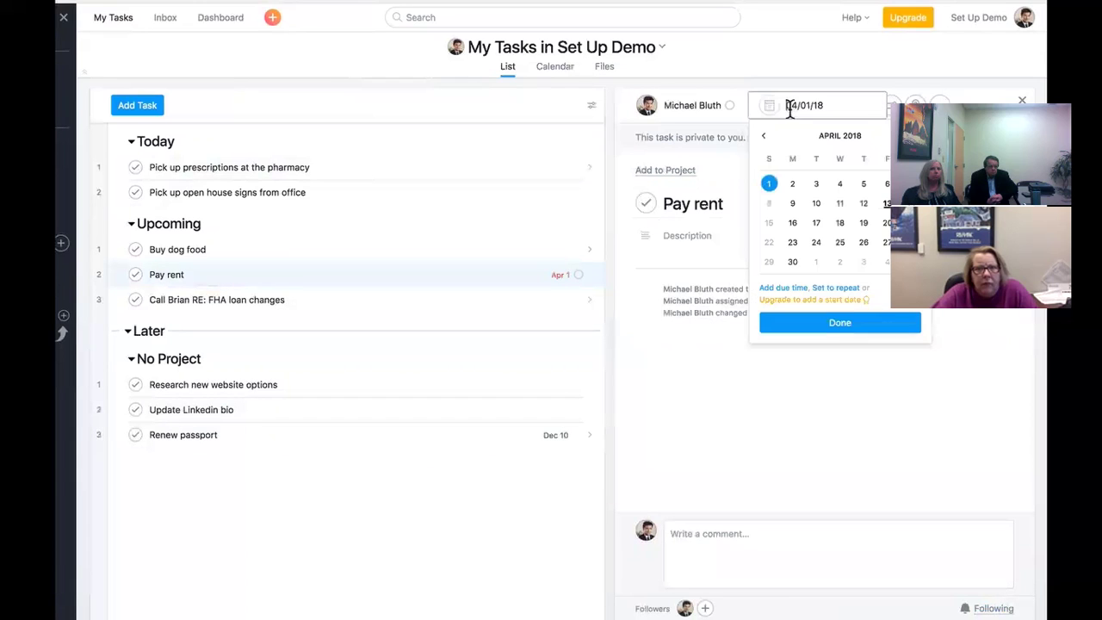
left_click(835, 288)
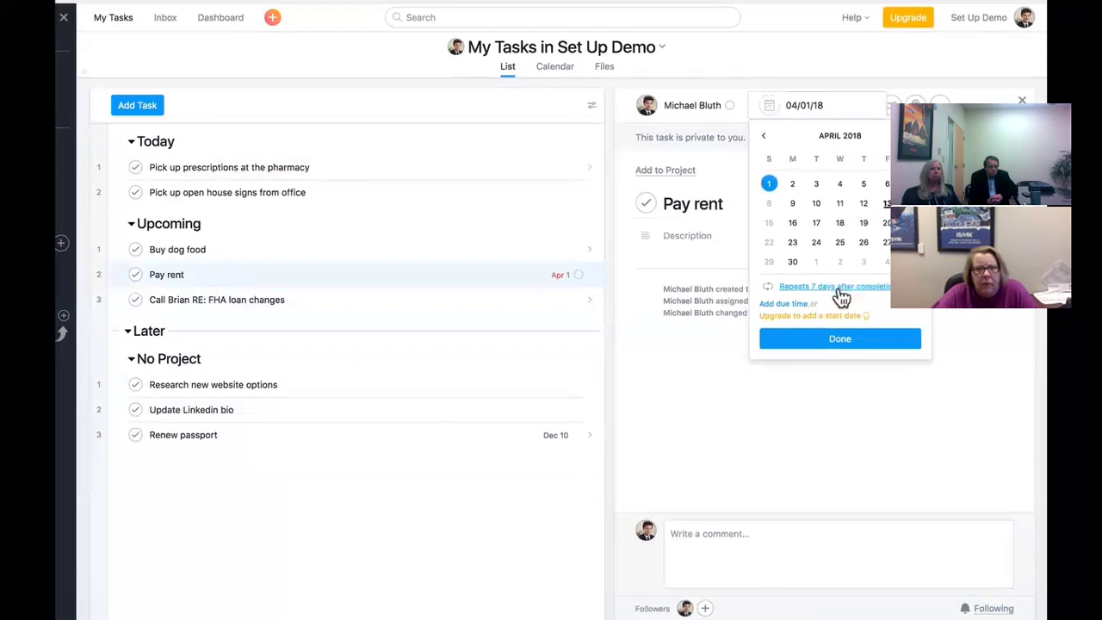
left_click(837, 291)
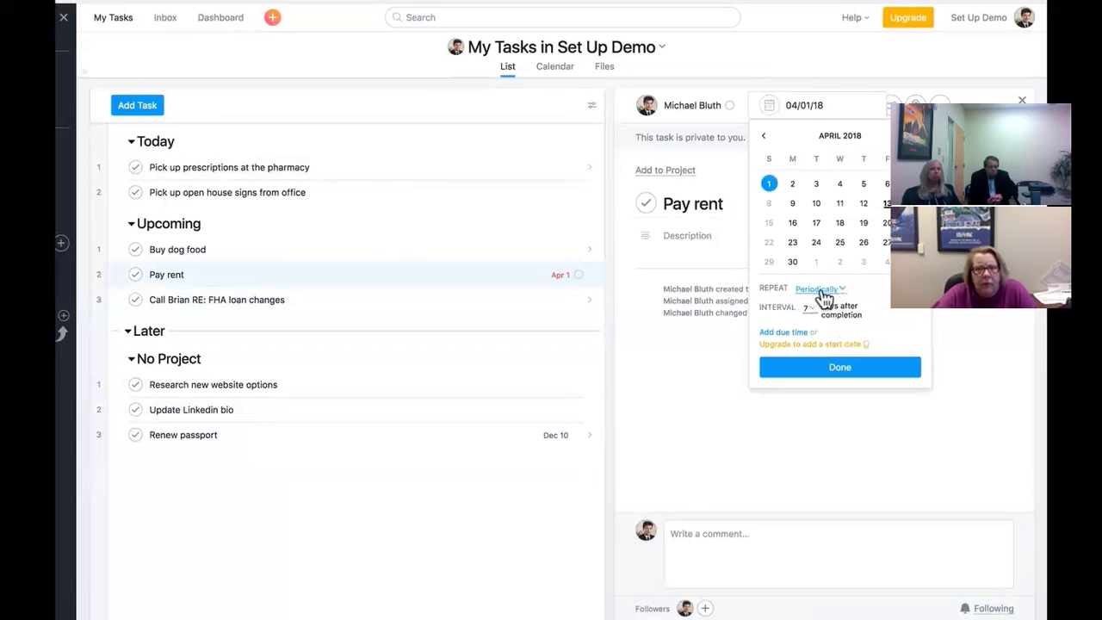
left_click(819, 288)
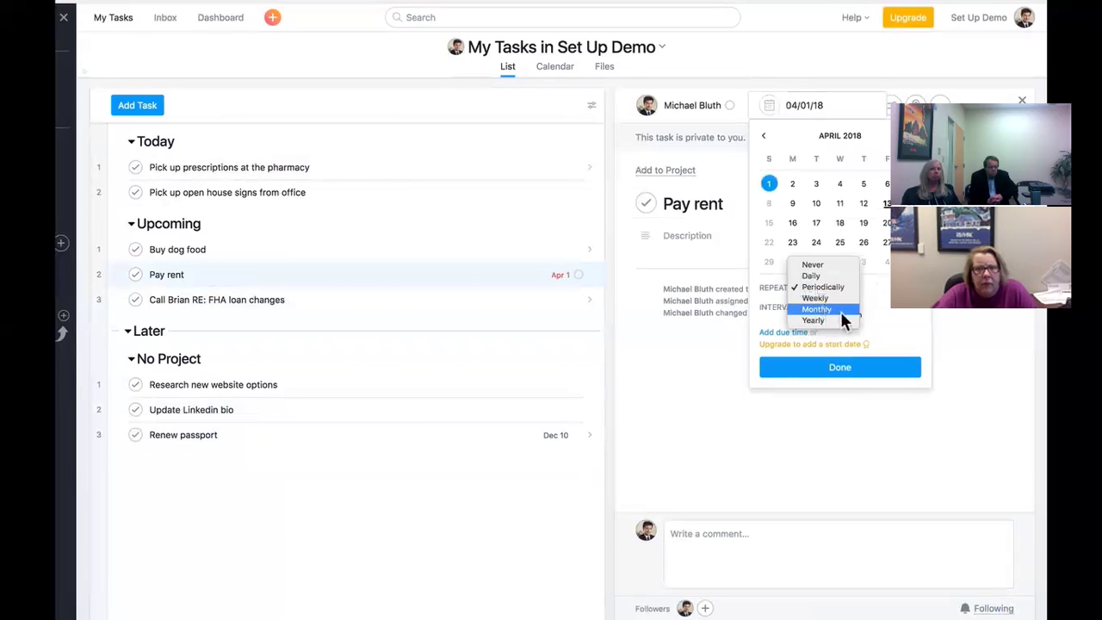
left_click(841, 311)
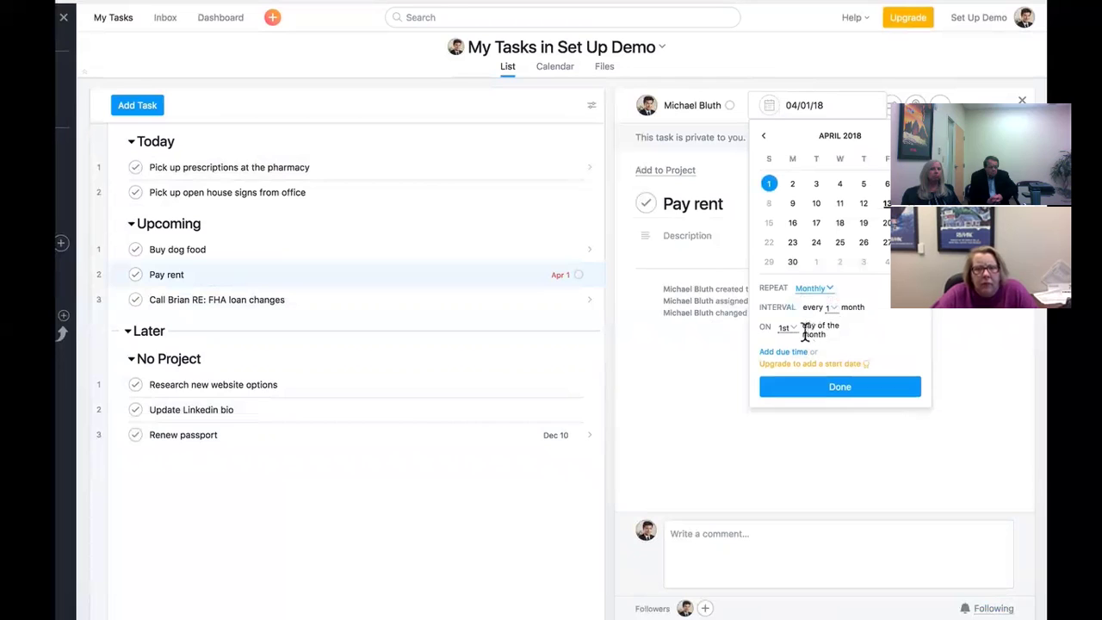
left_click(814, 389)
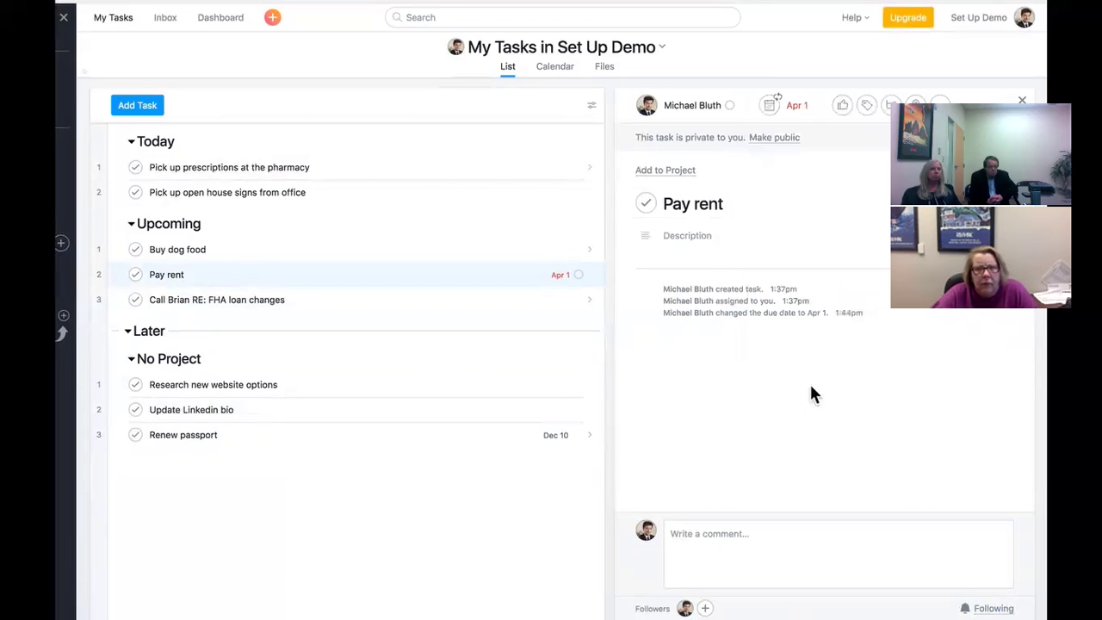
left_click(136, 278)
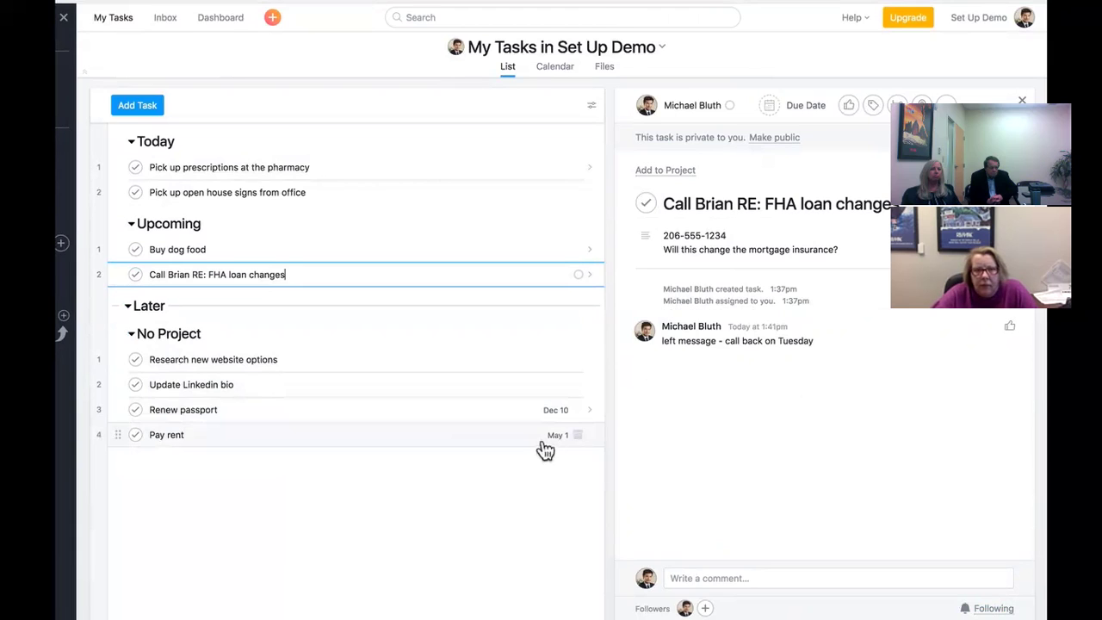
- Tag Buy dog food with a new 'Errand' tag colored orange
left_click(438, 251)
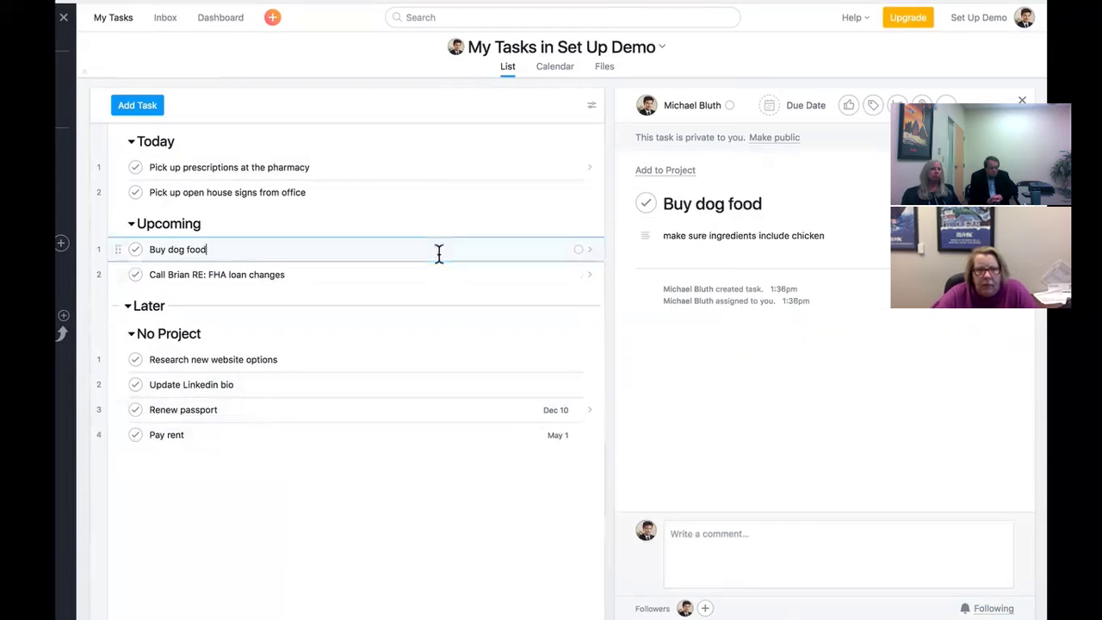
left_click(873, 106)
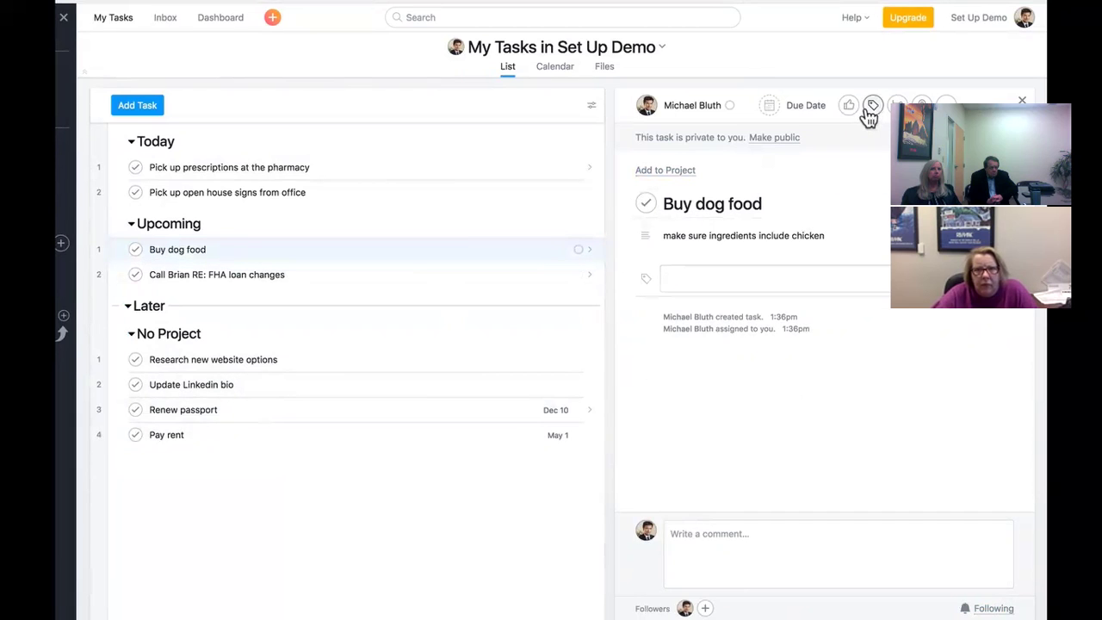
type("Er")
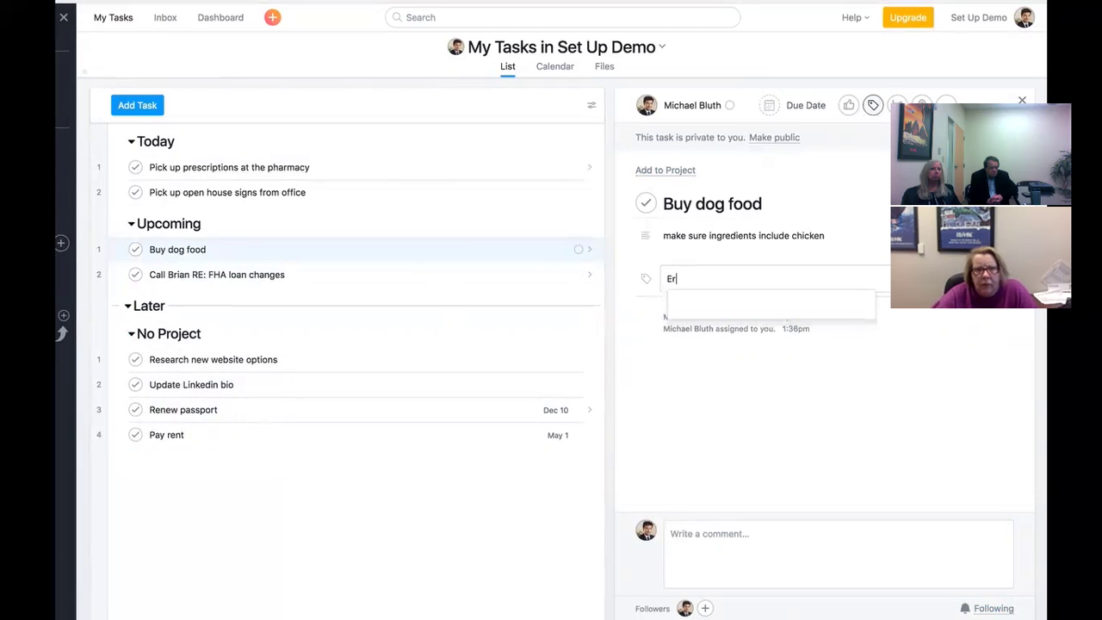
type("rand")
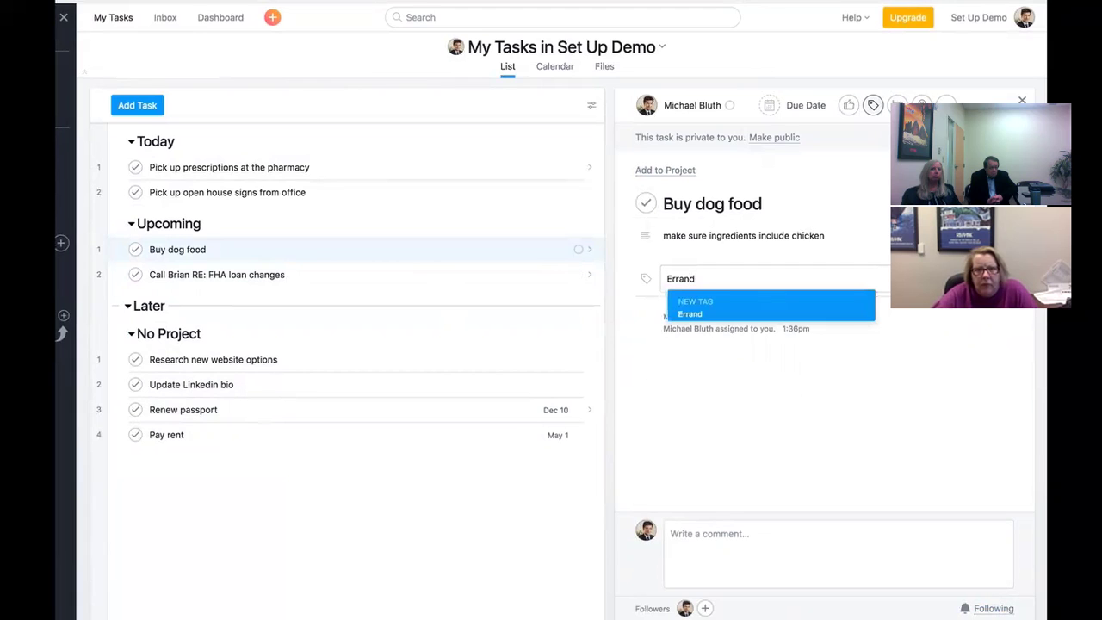
key("Return")
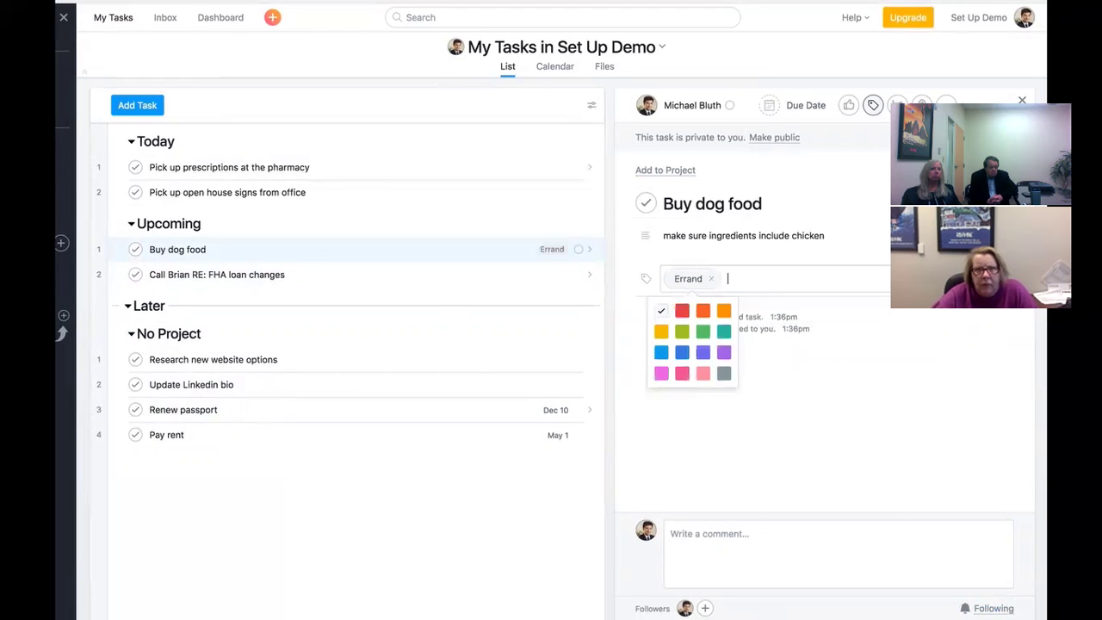
left_click(724, 312)
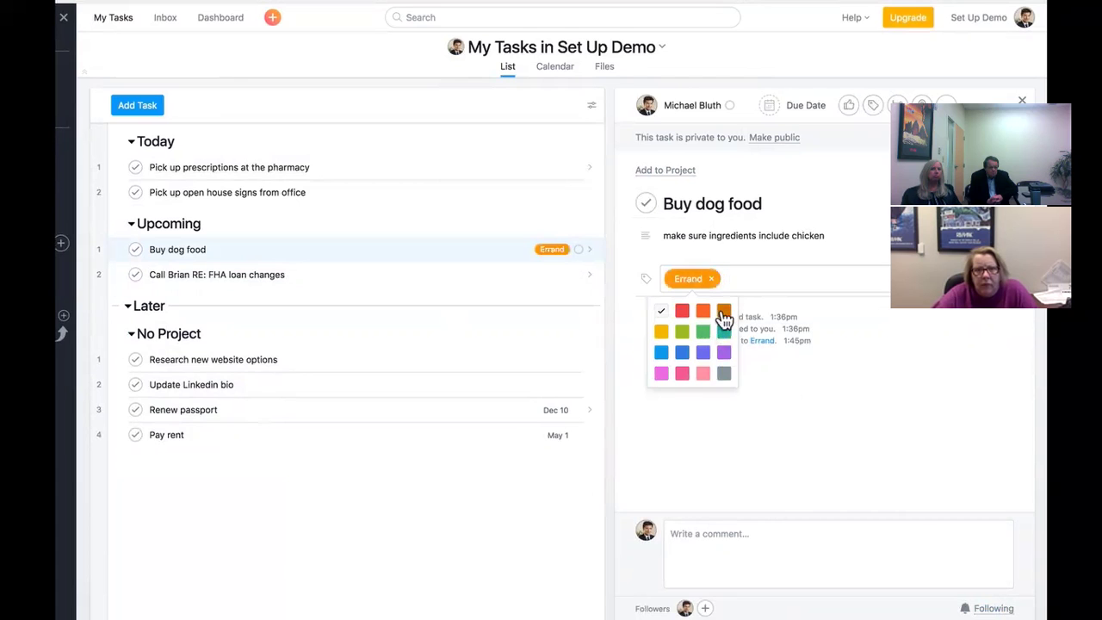
- Tag the Pick up prescriptions at the pharmacy task as Errand
left_click(485, 167)
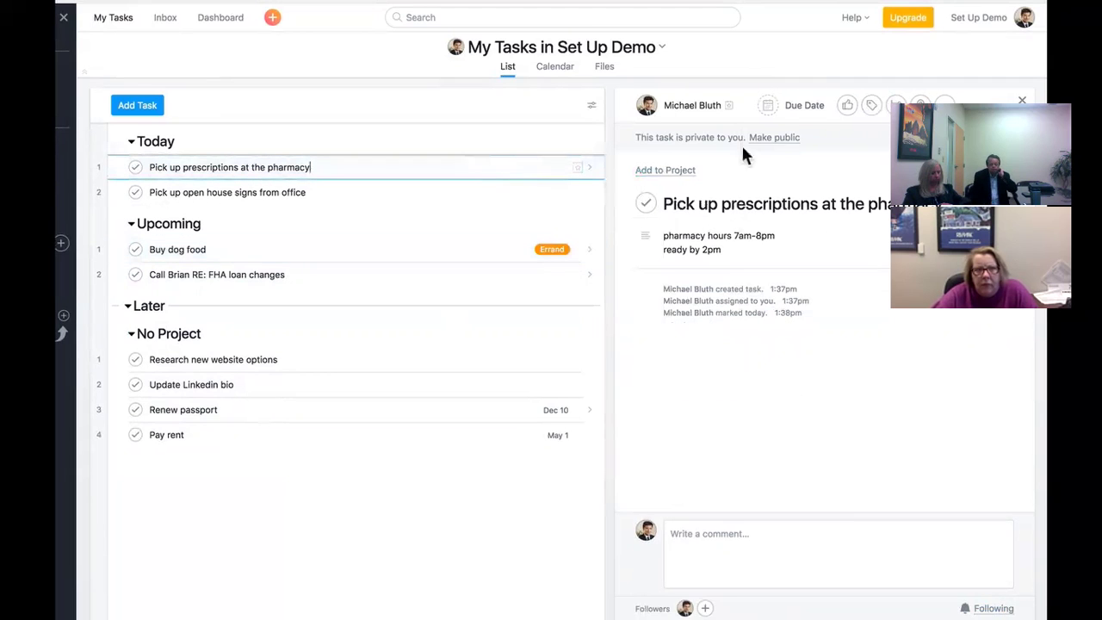
left_click(871, 107)
type("err")
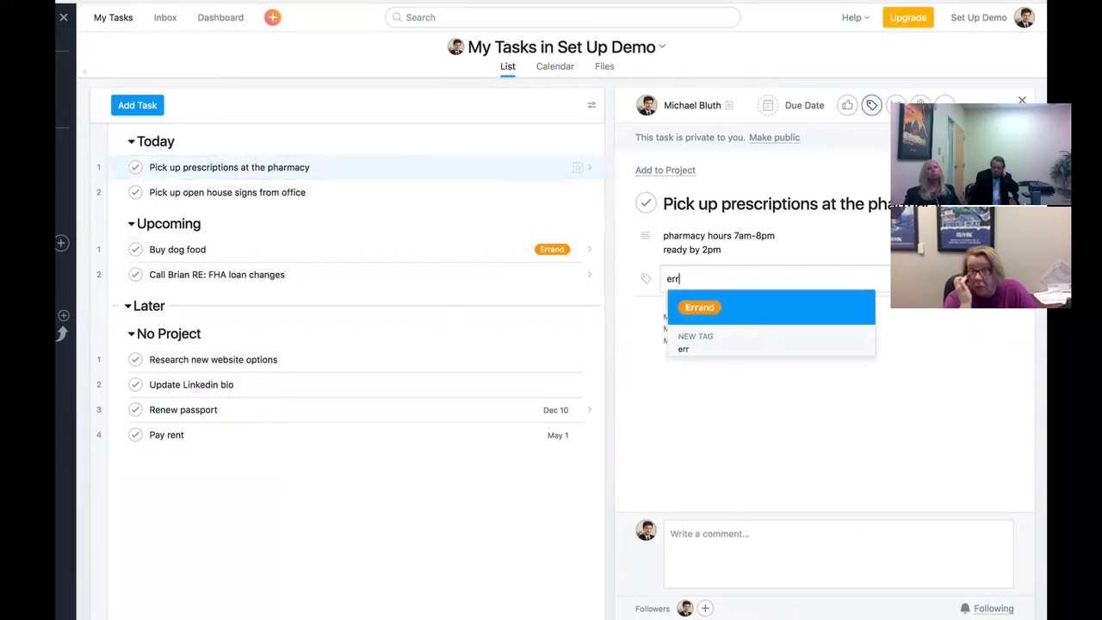
left_click(789, 310)
- Tag the Pick up open house signs from office task as Errand, then list all Errand-tagged tasks
left_click(535, 191)
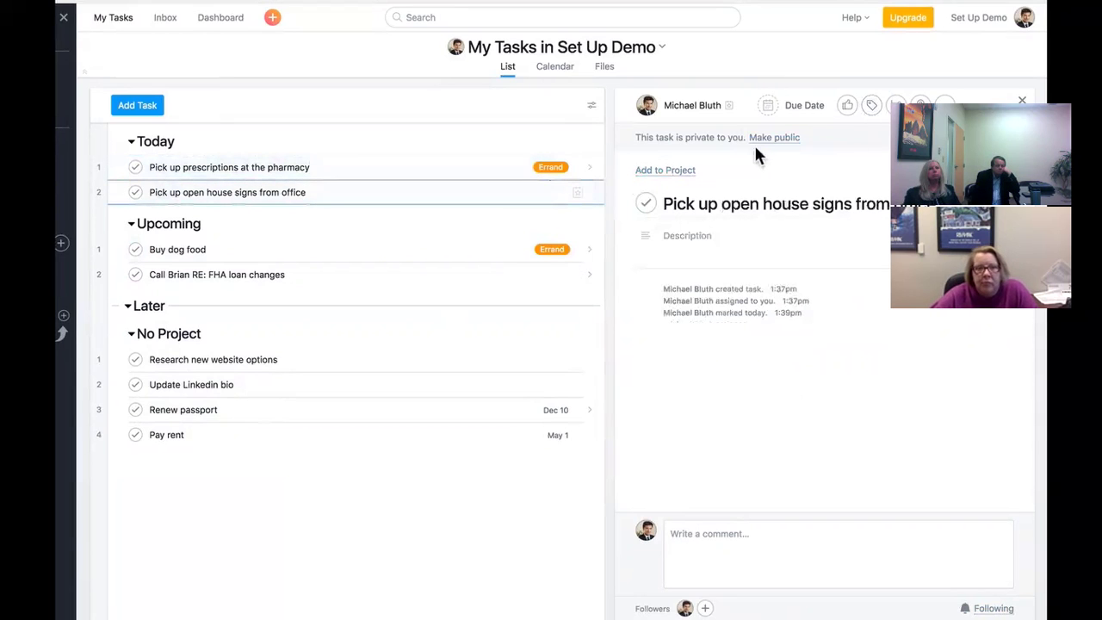
left_click(868, 109)
type("err")
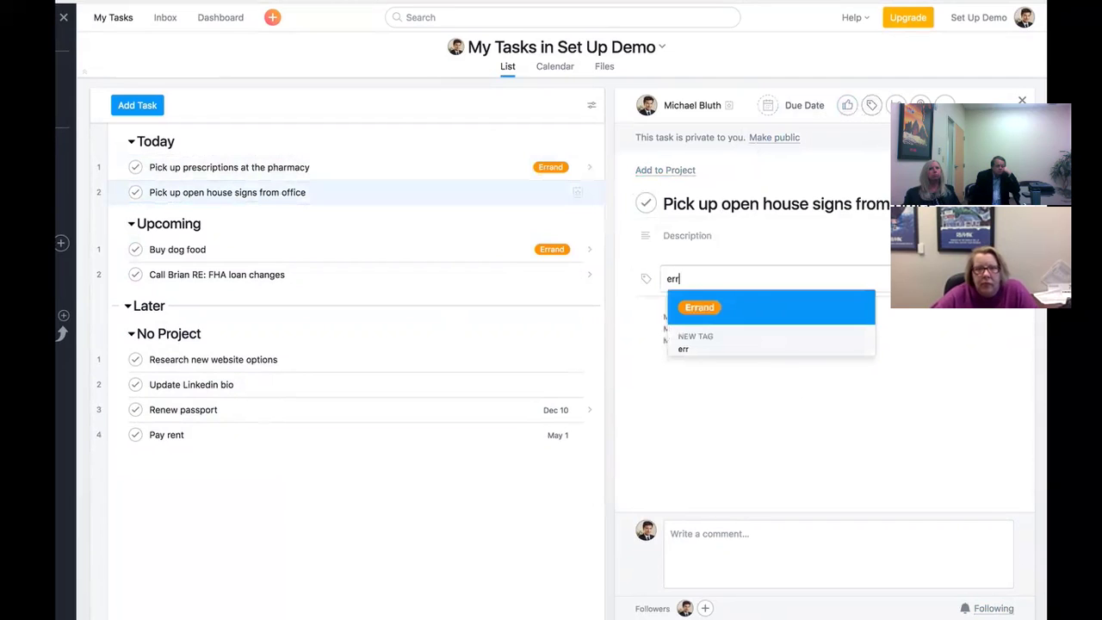
left_click(748, 308)
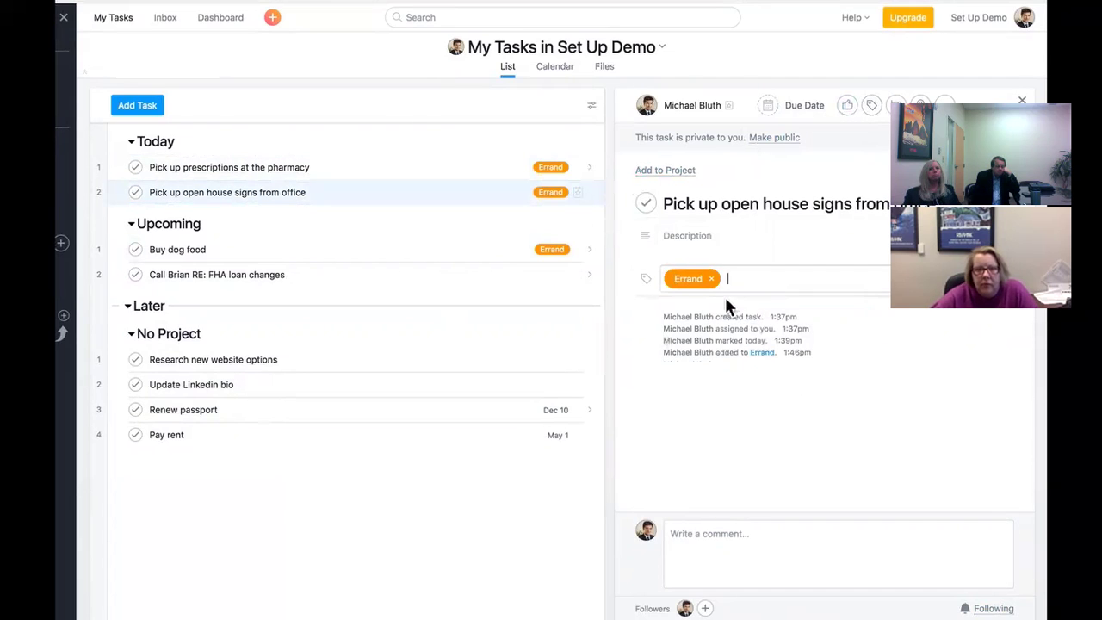
left_click(552, 250)
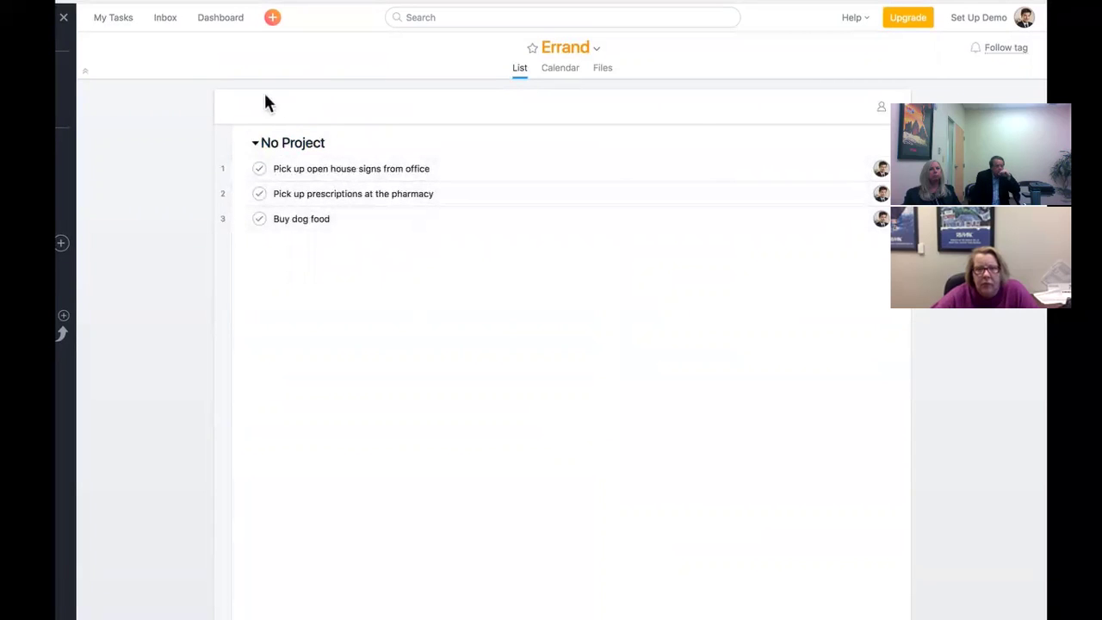
- Go back to My Tasks and open the FHA loan changes call task from Upcoming
left_click(120, 27)
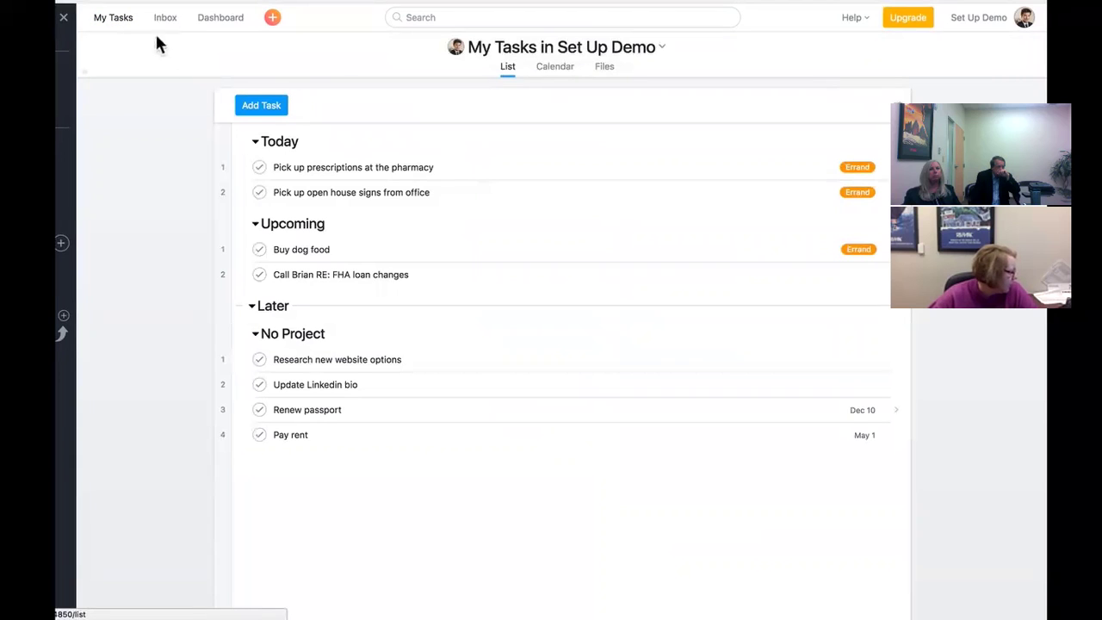
left_click(377, 276)
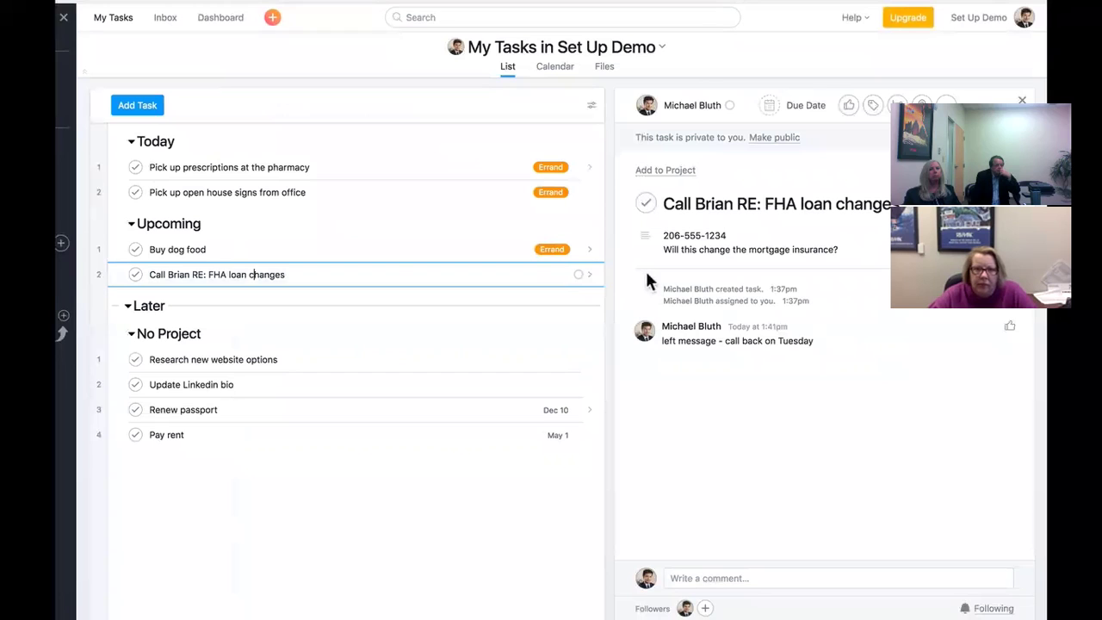
- Give the FHA loan call task a new blue 'Calls' tag, then open Renew passport
left_click(873, 106)
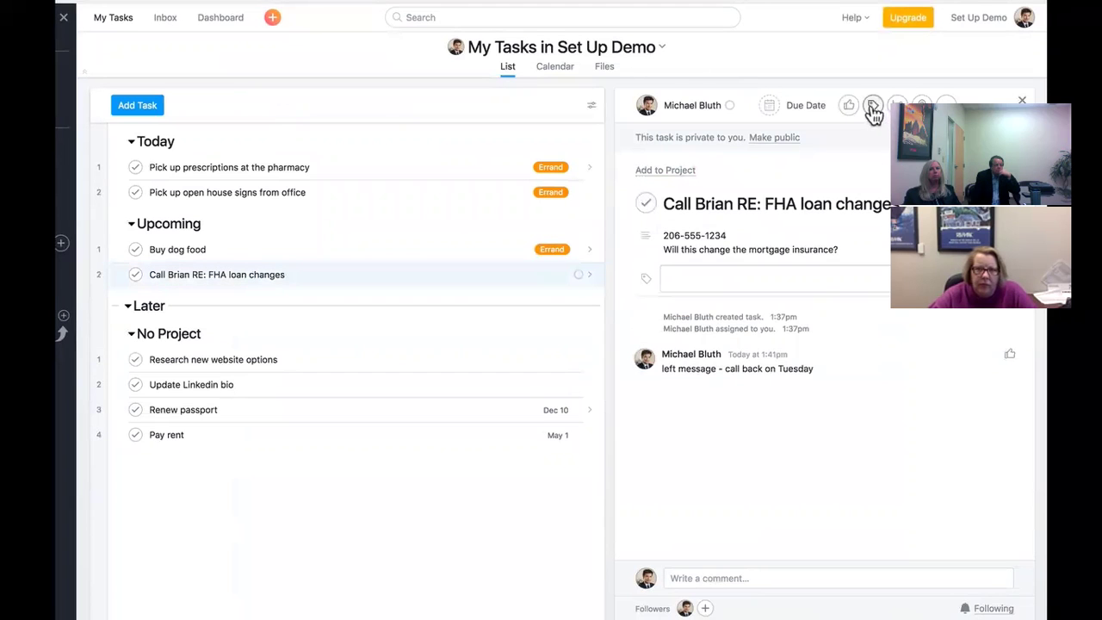
type("Calls")
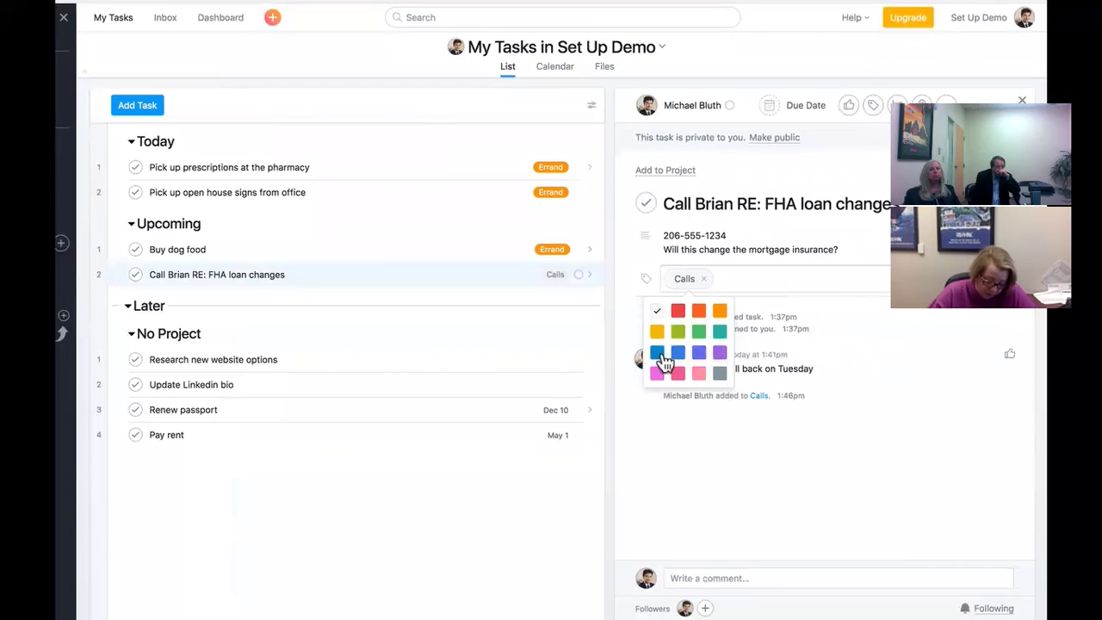
left_click(657, 354)
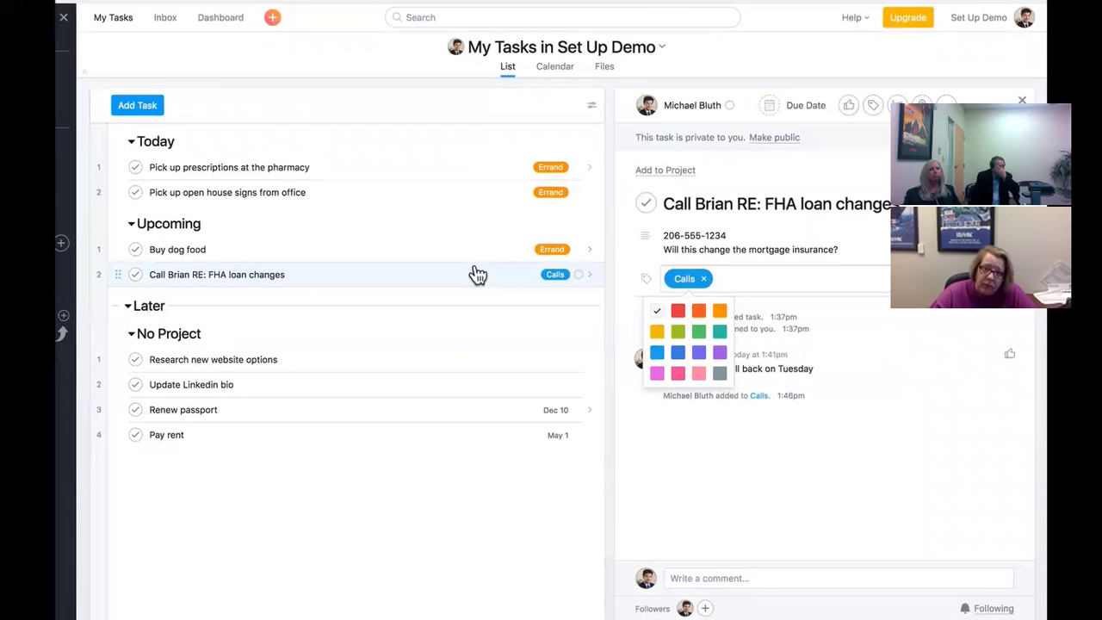
left_click(356, 413)
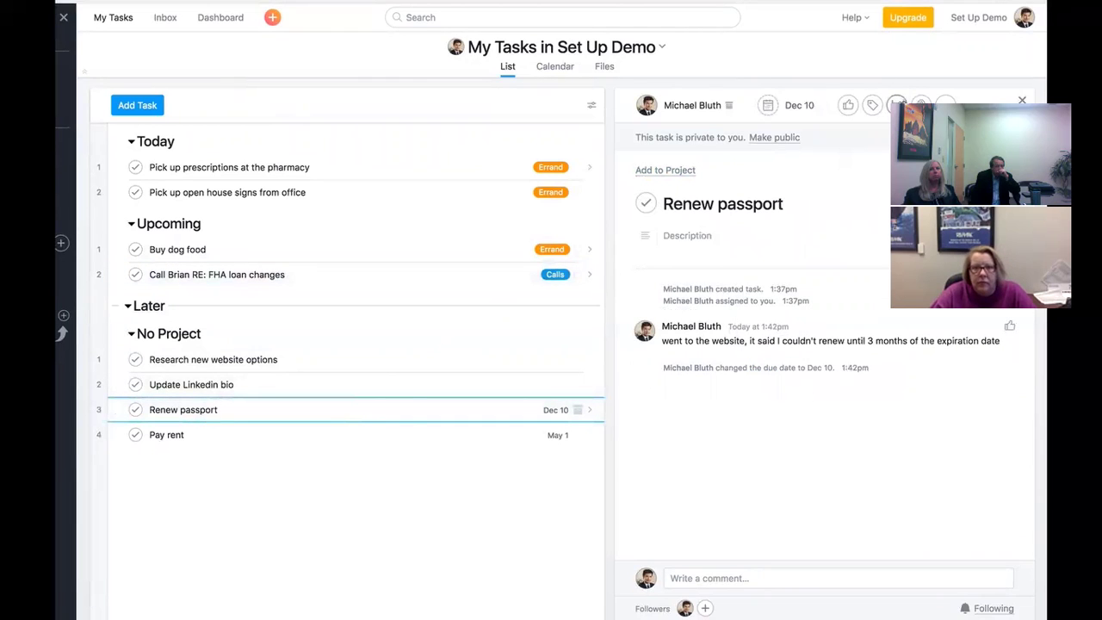
- Add subtasks research process, take passport photo, confirm vacation dates, mail expiring passport, check-in after 4 weeks
left_click(897, 106)
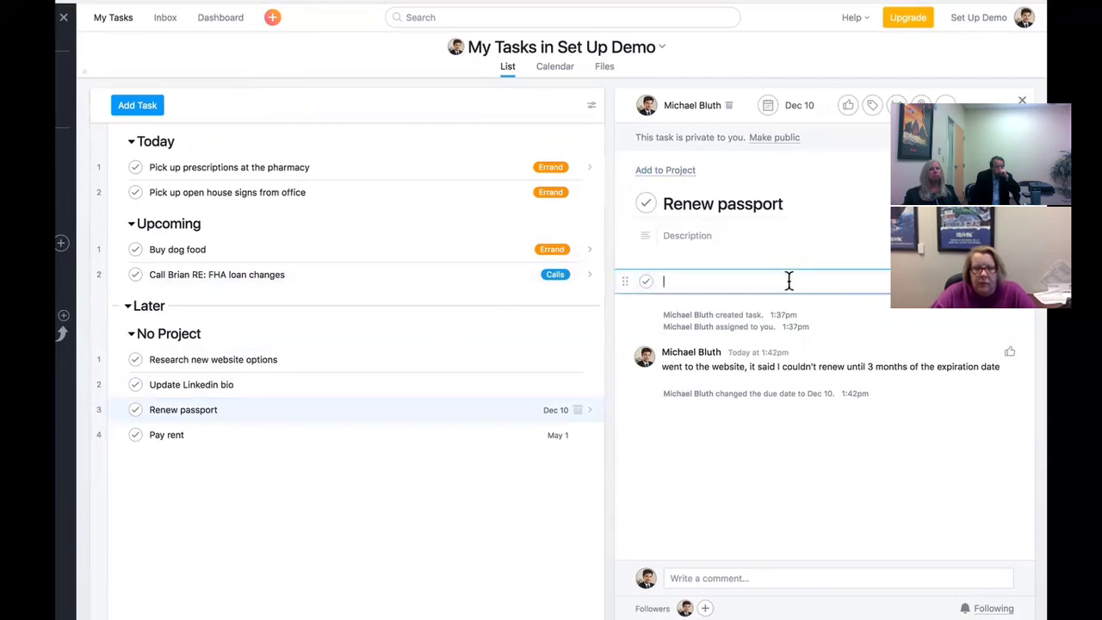
key("Return")
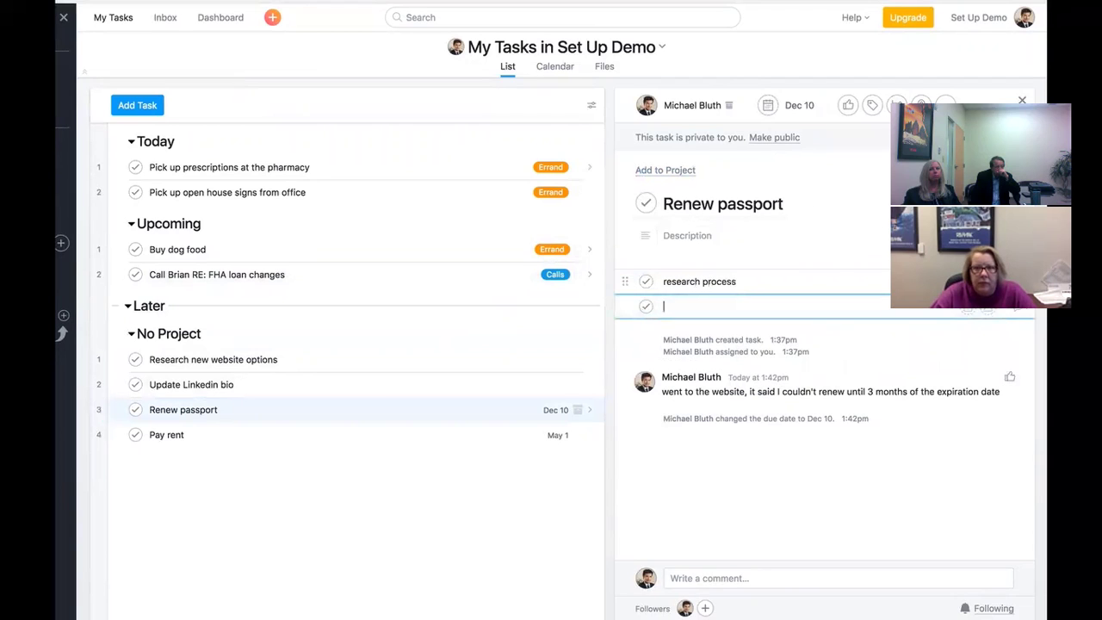
type("take passport photo")
key("Return")
type("confirm vacation dates")
key("Return")
type("mail")
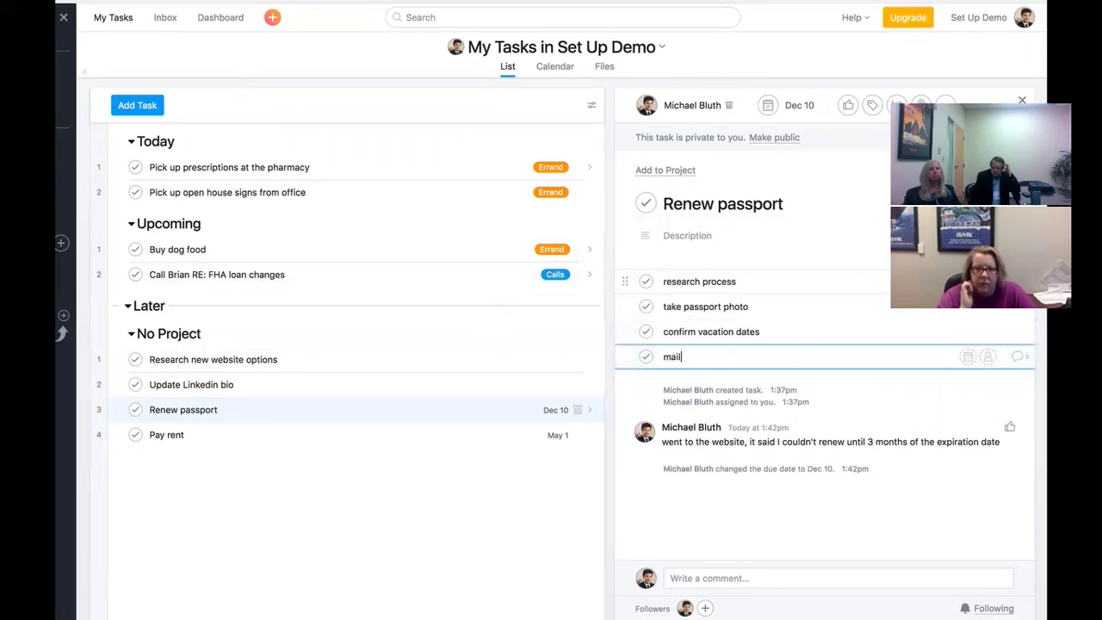
type(" expiring passport")
key("Return")
type("check-in after 4 weeks")
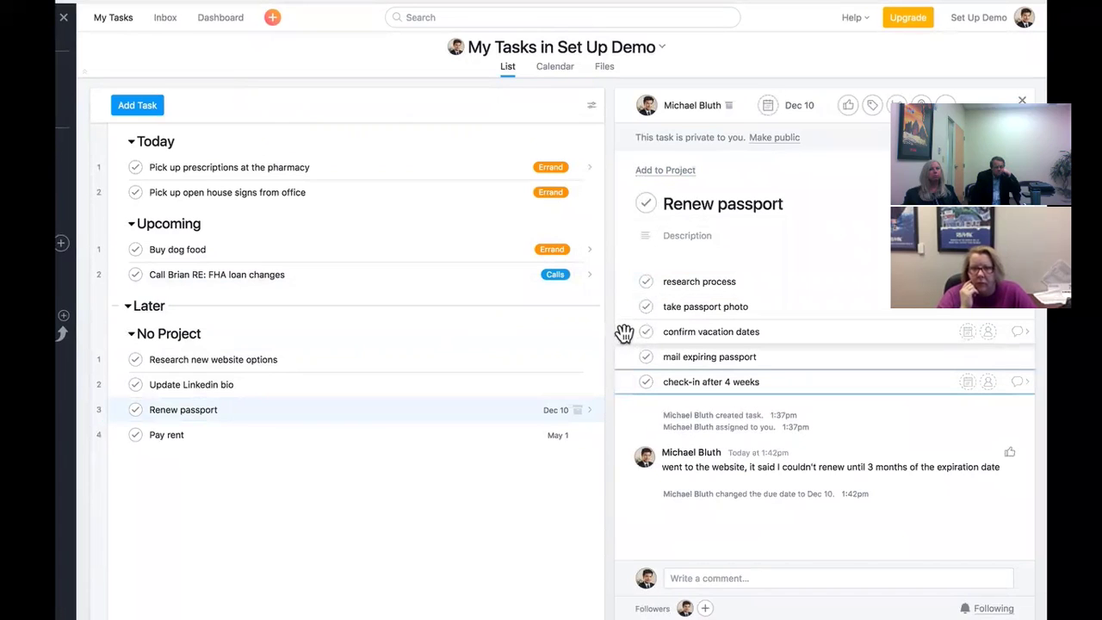
key("Escape")
- Move confirm vacation dates to the top of the subtasks and mark research process complete
left_click_drag(626, 334, 630, 284)
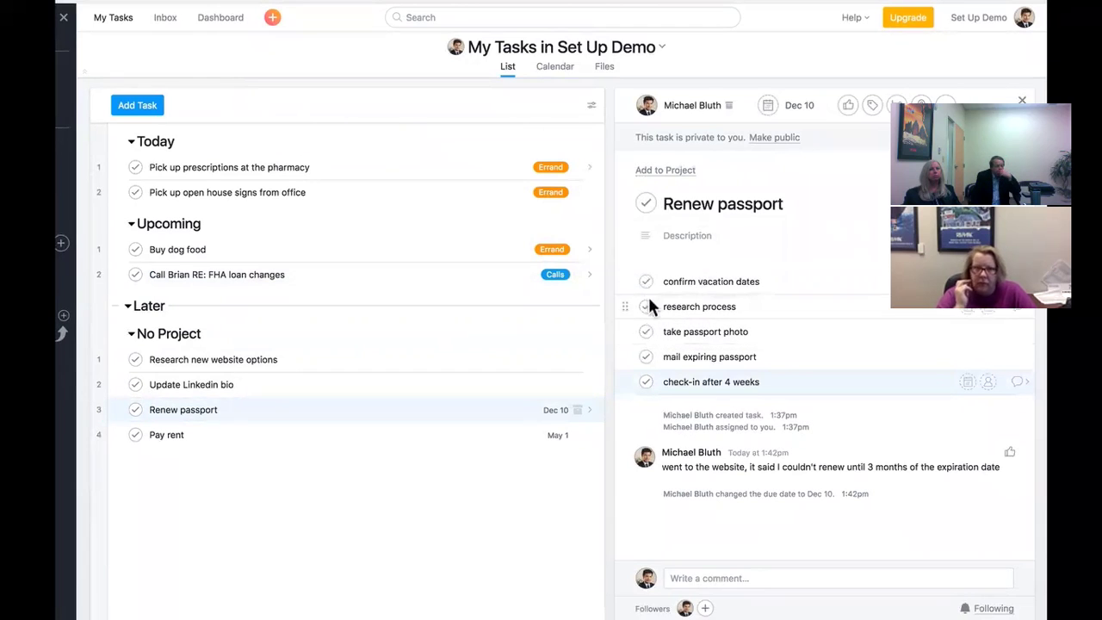
left_click(651, 312)
left_click(646, 309)
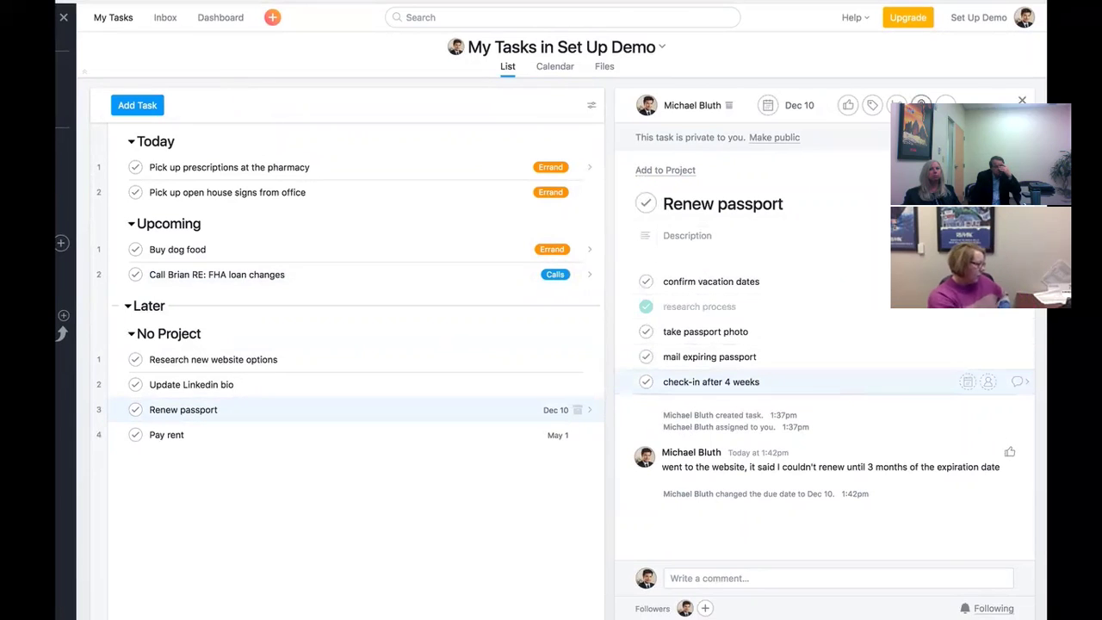
left_click(921, 104)
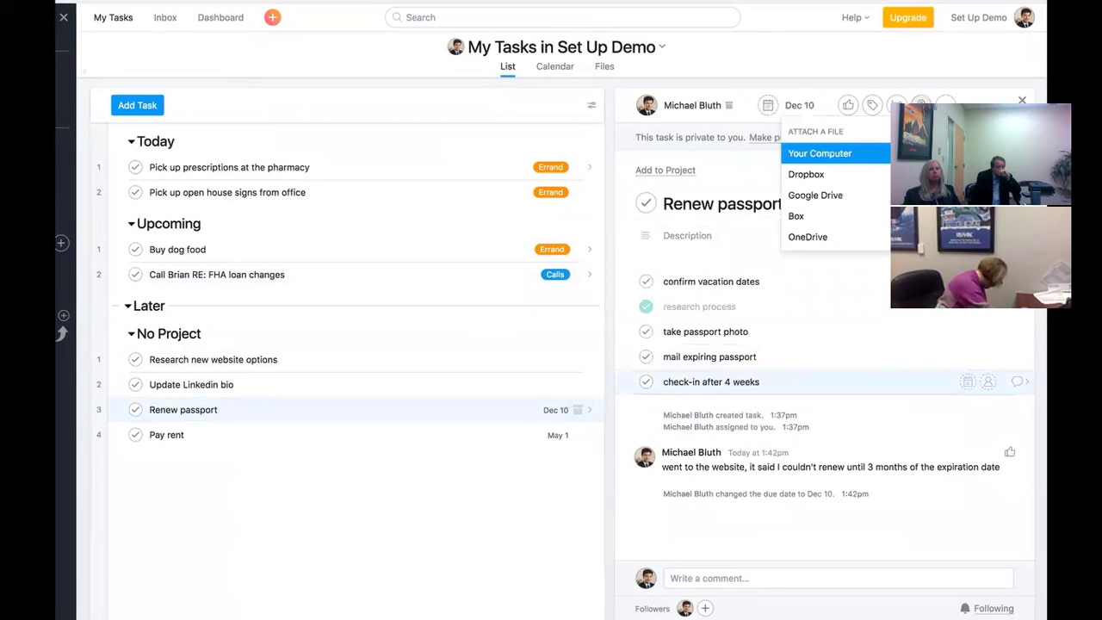
- Attach PassportScan.jpg from the computer to the Renew passport task
left_click(835, 153)
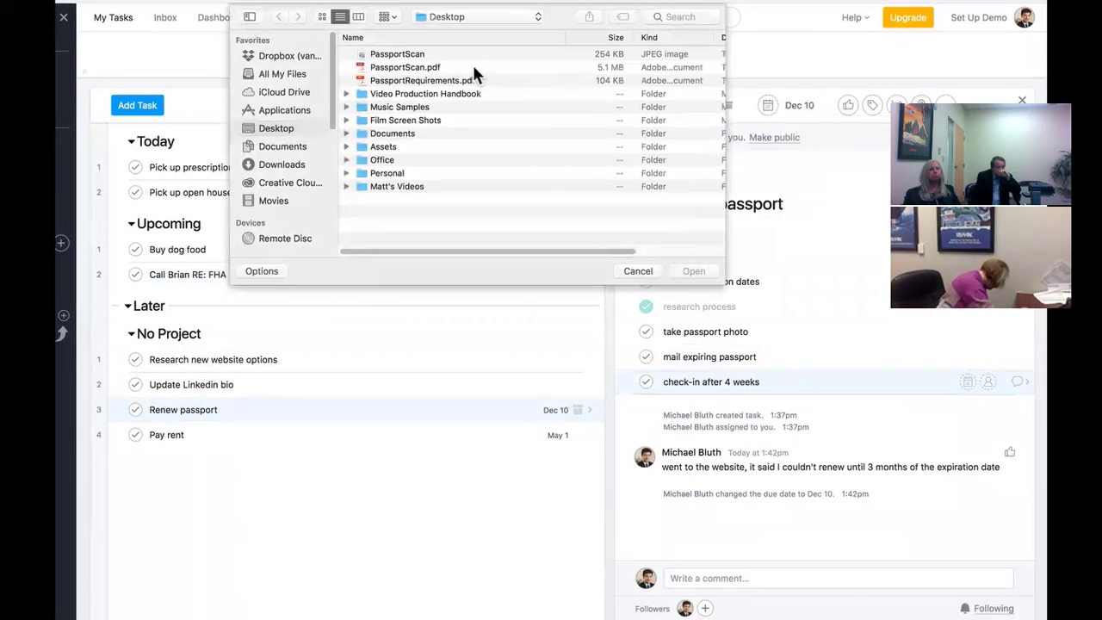
left_click(405, 54)
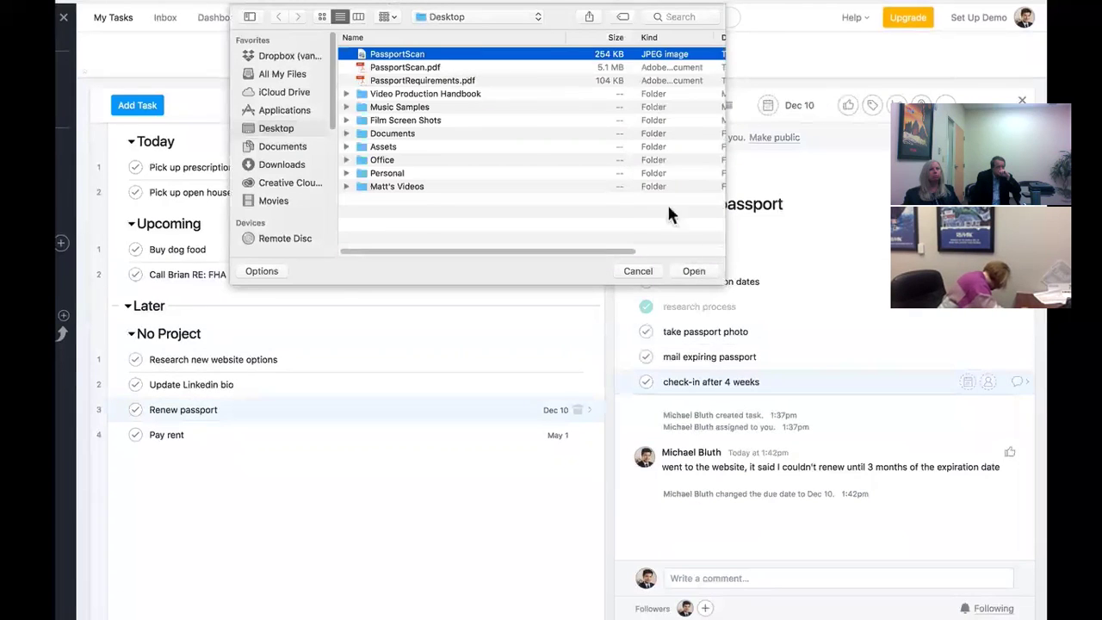
left_click(694, 271)
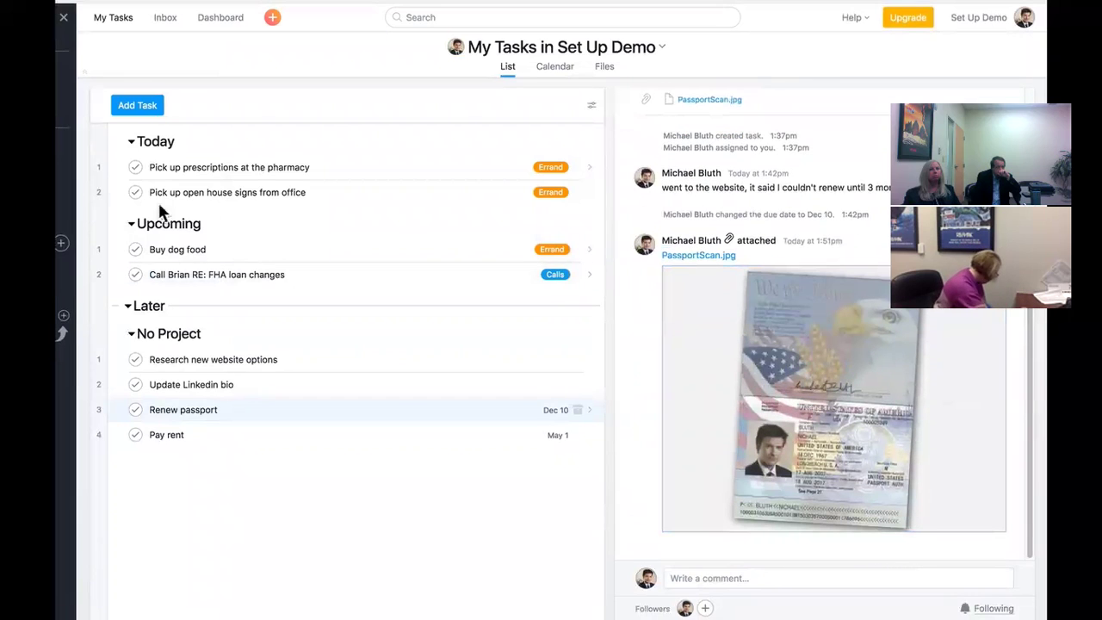
- Attach PassportRequirements.pdf by dragging it onto the task, and preview it
left_click_drag(61, 574, 694, 414)
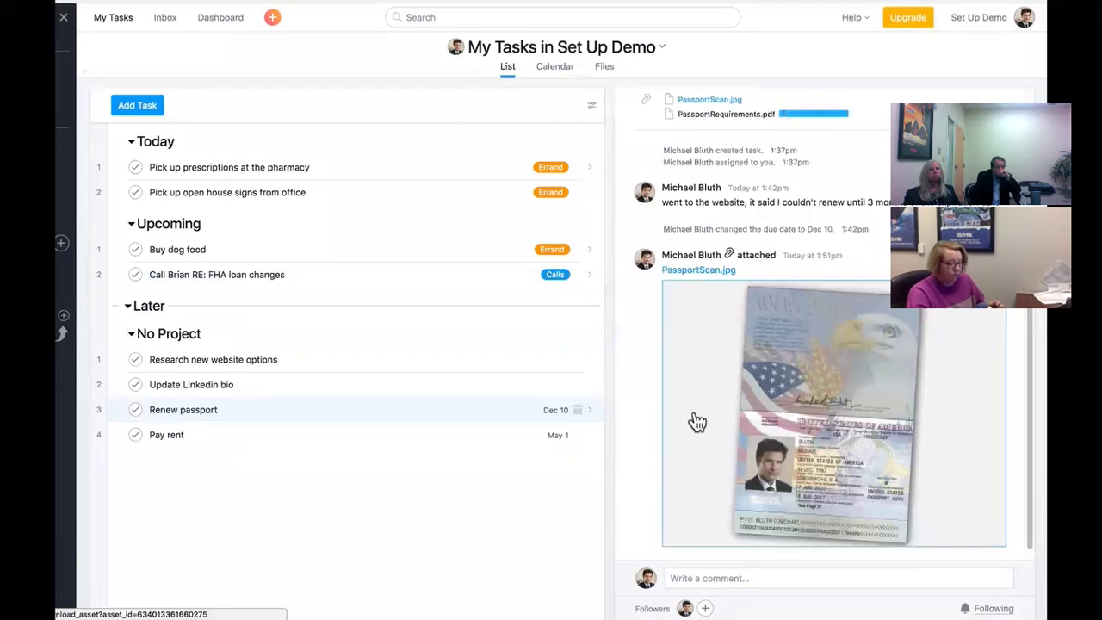
left_click(724, 531)
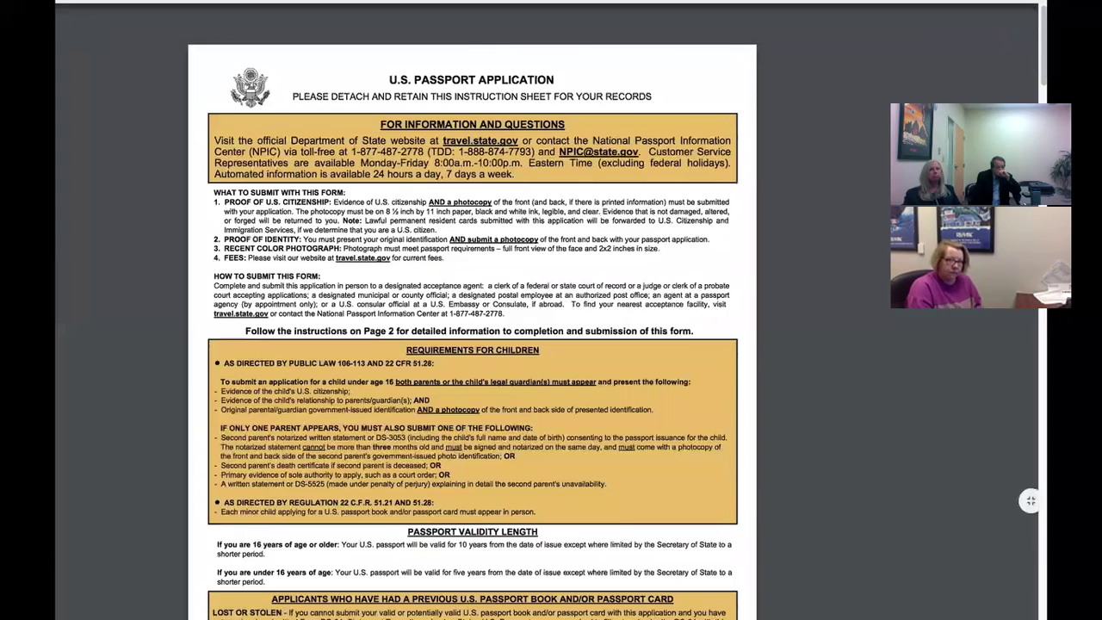
key("Escape")
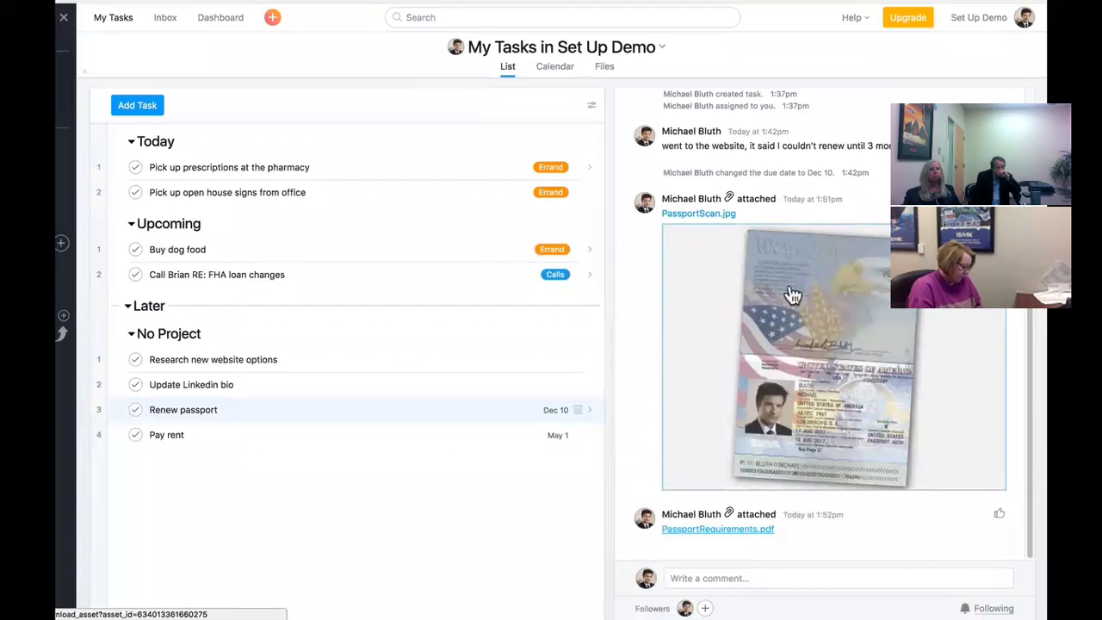
scroll(787, 284, "up", 5)
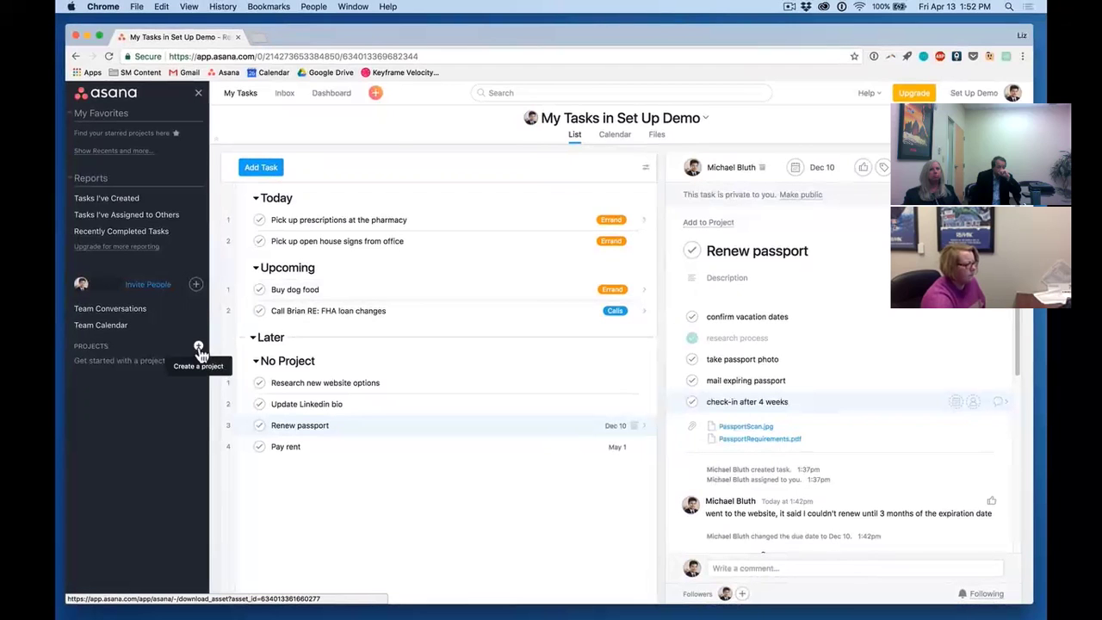
- Create a new project named 'Emergency Kit' and start a blank task in its list
left_click(198, 347)
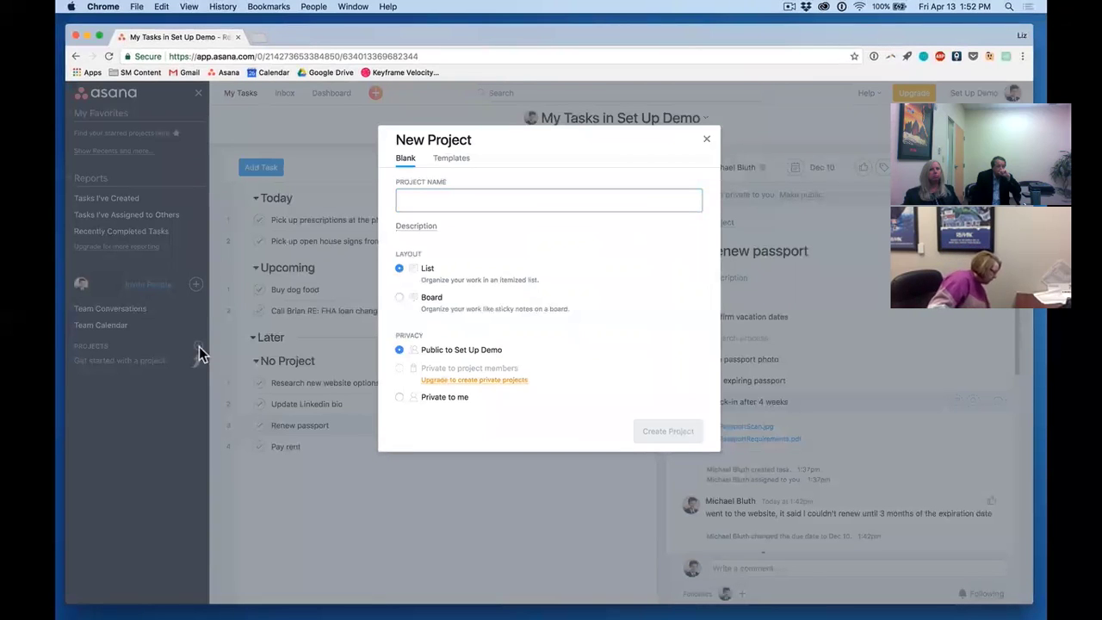
type("Emerg")
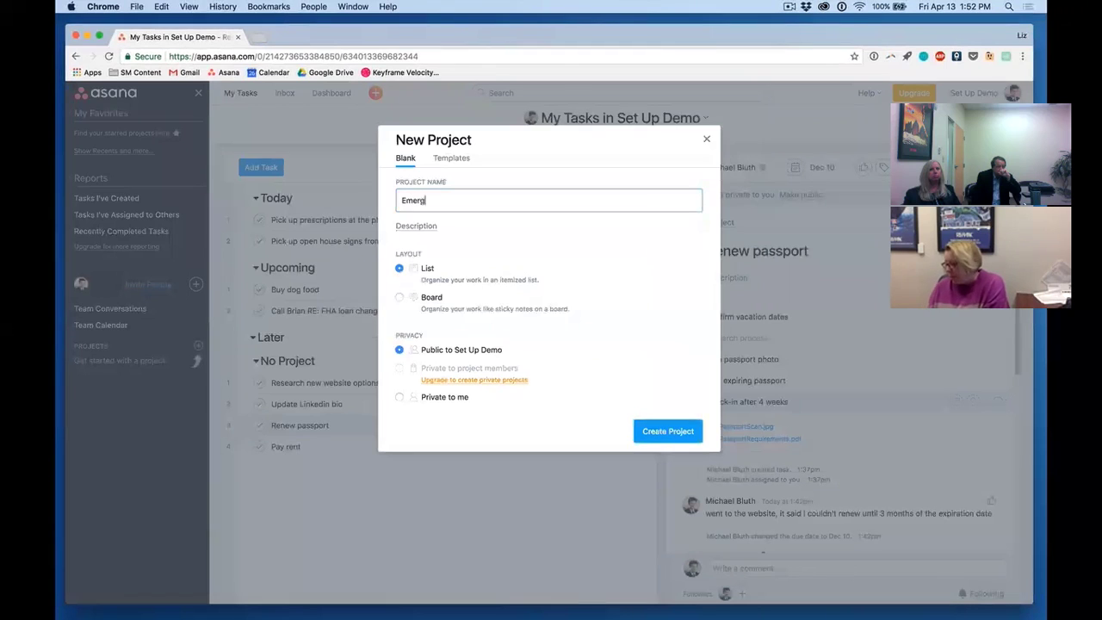
type("ency Kit")
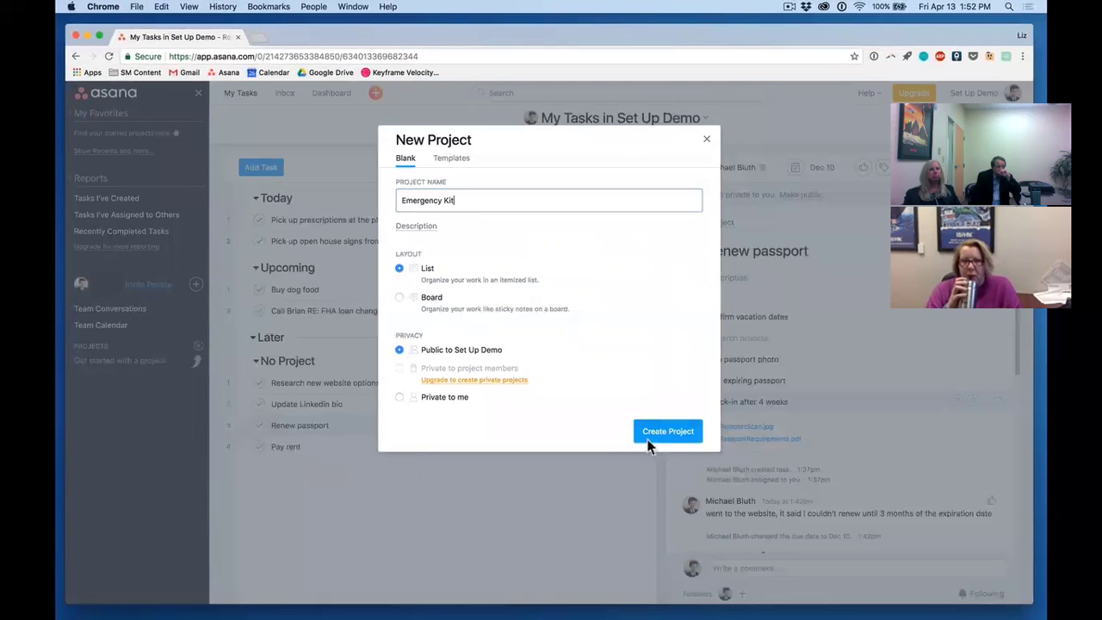
left_click(684, 437)
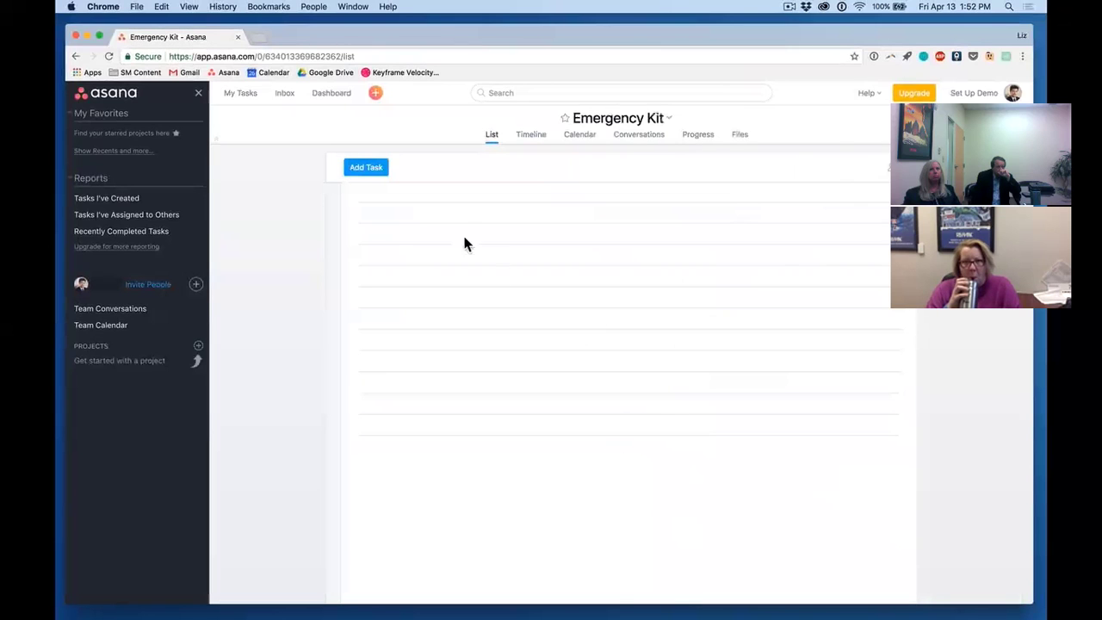
left_click(396, 204)
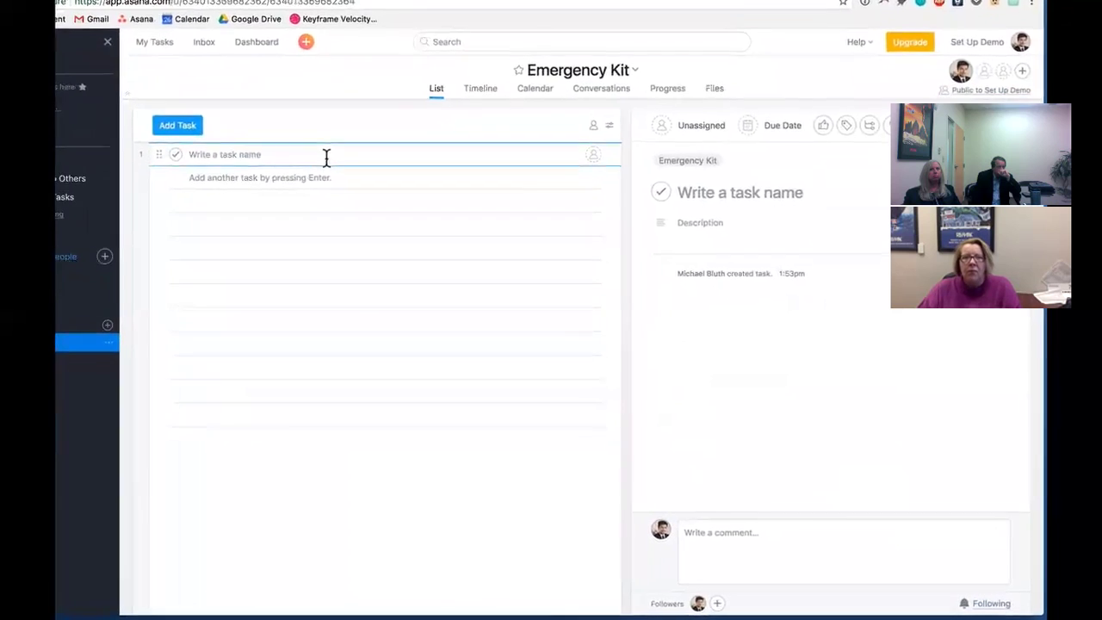
- Add tasks: make emergency water supplies, buy tea lights, research stove options, food, emergency blanket
type("make emergency water supplies")
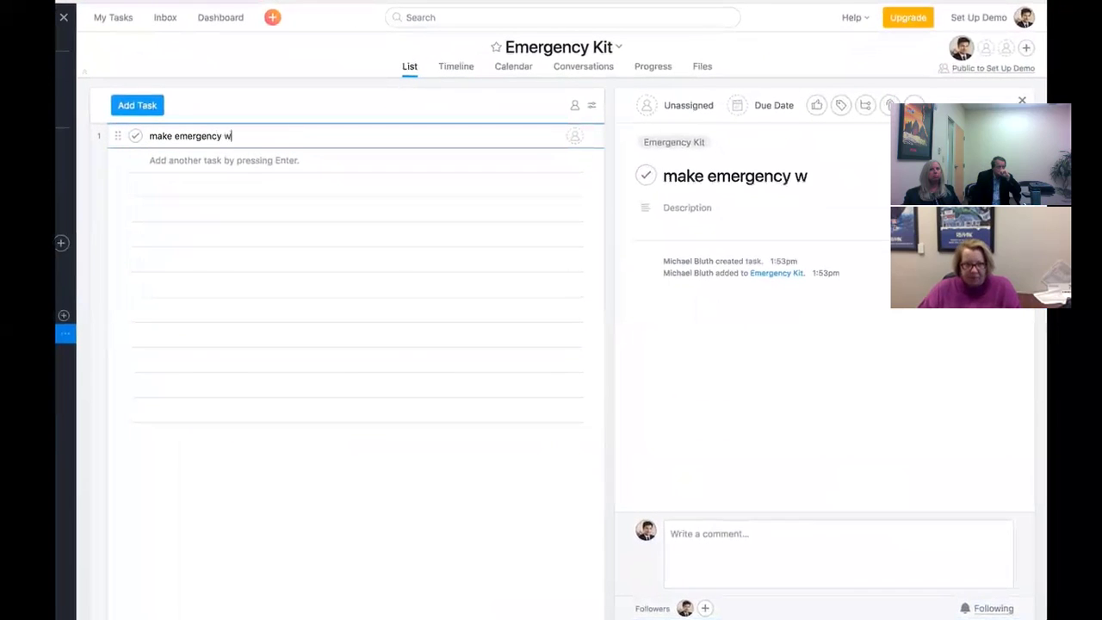
key("Return")
type("buy tea lights")
key("Return")
type("re")
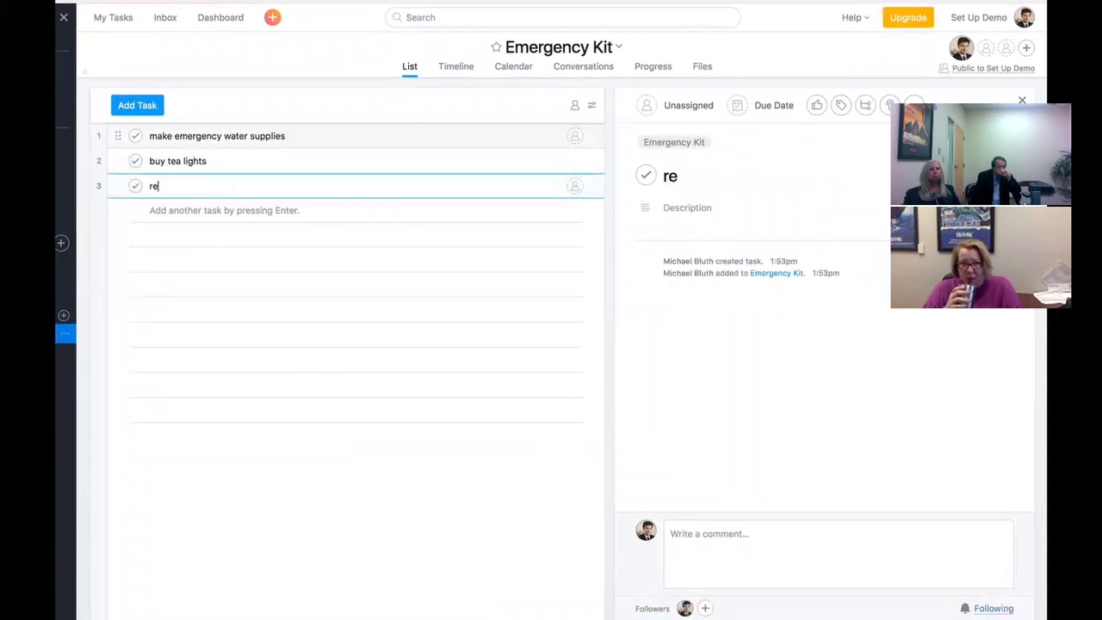
type("search stove options")
key("Return")
type("food")
key("Return")
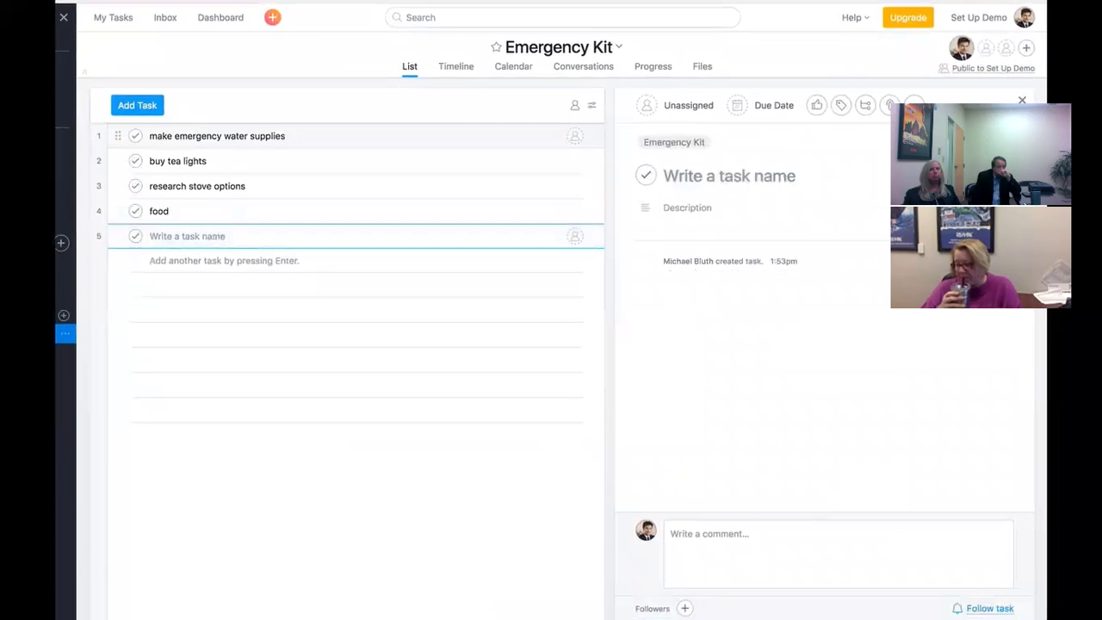
type("emergency blanket")
key("Return")
- Add tasks: documents, cell phone charger, wool blanket, article: bug-out bag, article: grid-down disaster
type("documents")
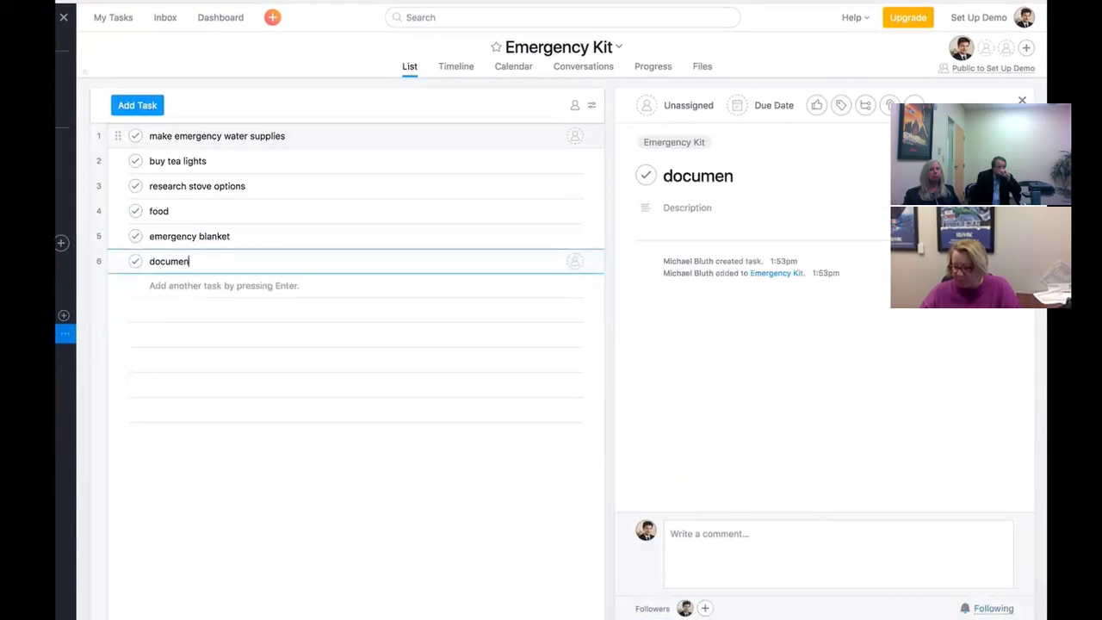
key("Return")
type("cell phone charger")
key("Return")
type("wool blanket")
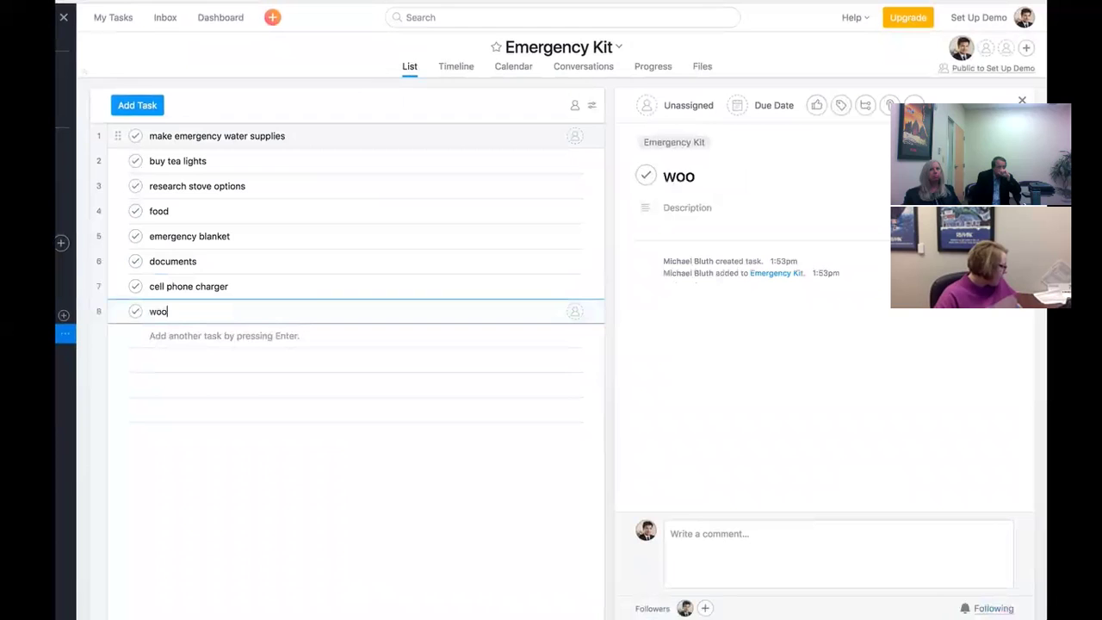
key("Return")
type("article: bug-out bag")
key("Return")
type("ar")
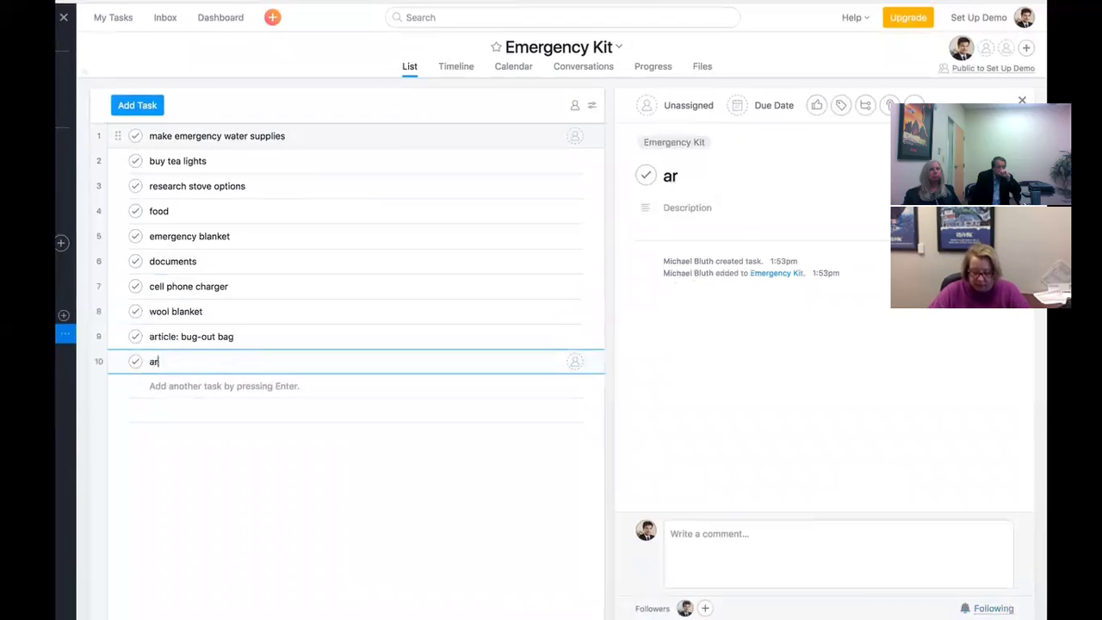
type("ticle: grid-dow")
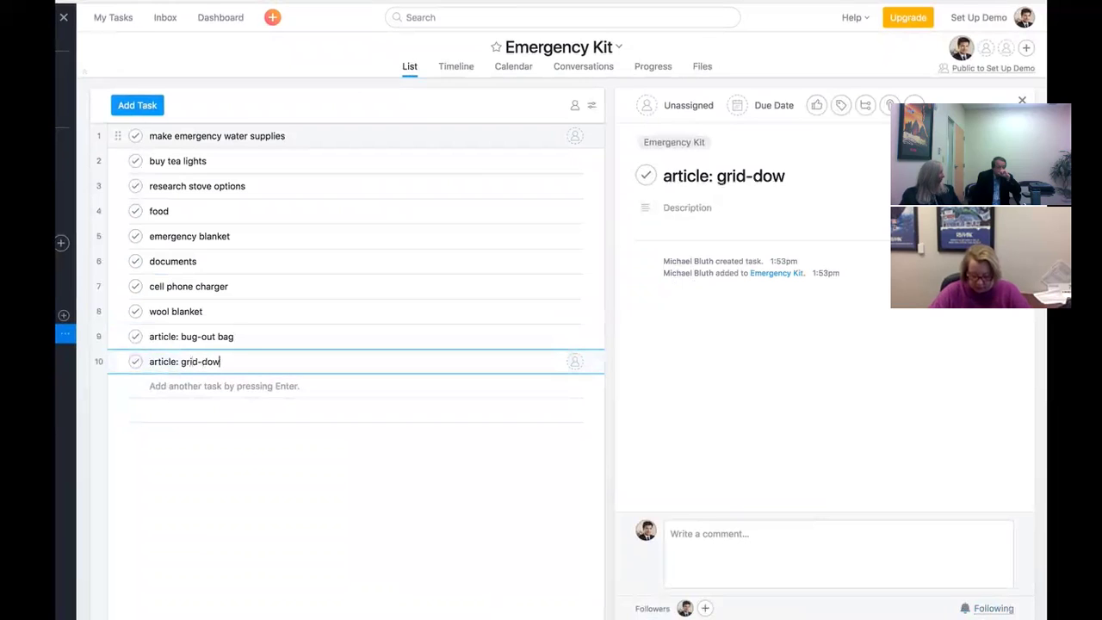
type("n disaster")
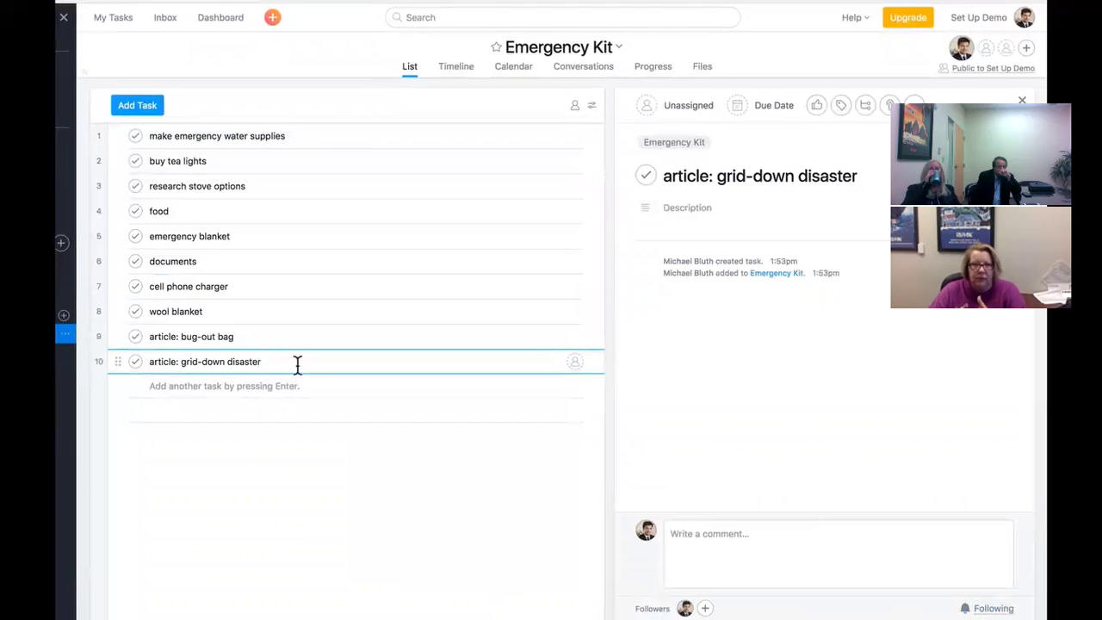
key("Return")
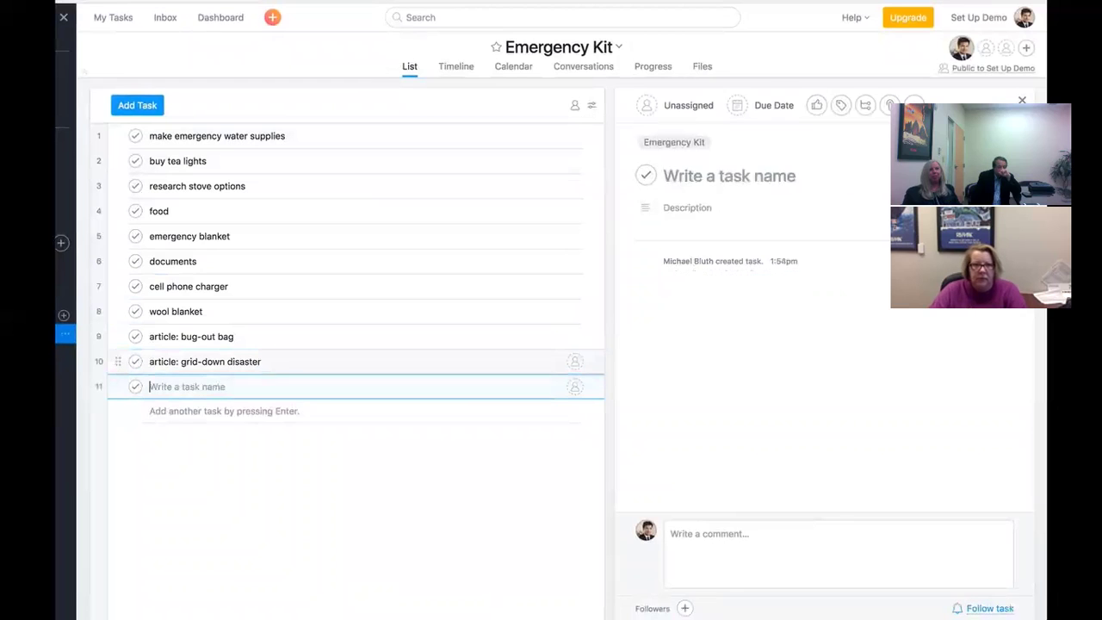
- Add an 'Include in Kit:' section above food and a 'Reference:' section after wool blanket
type("lnclude in K")
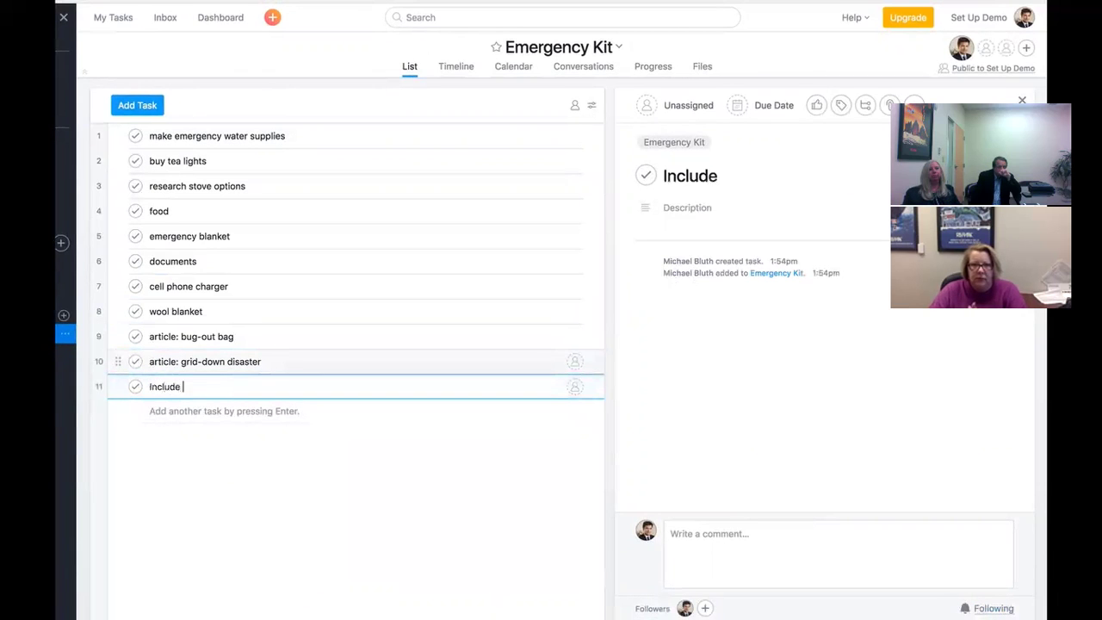
type("it:")
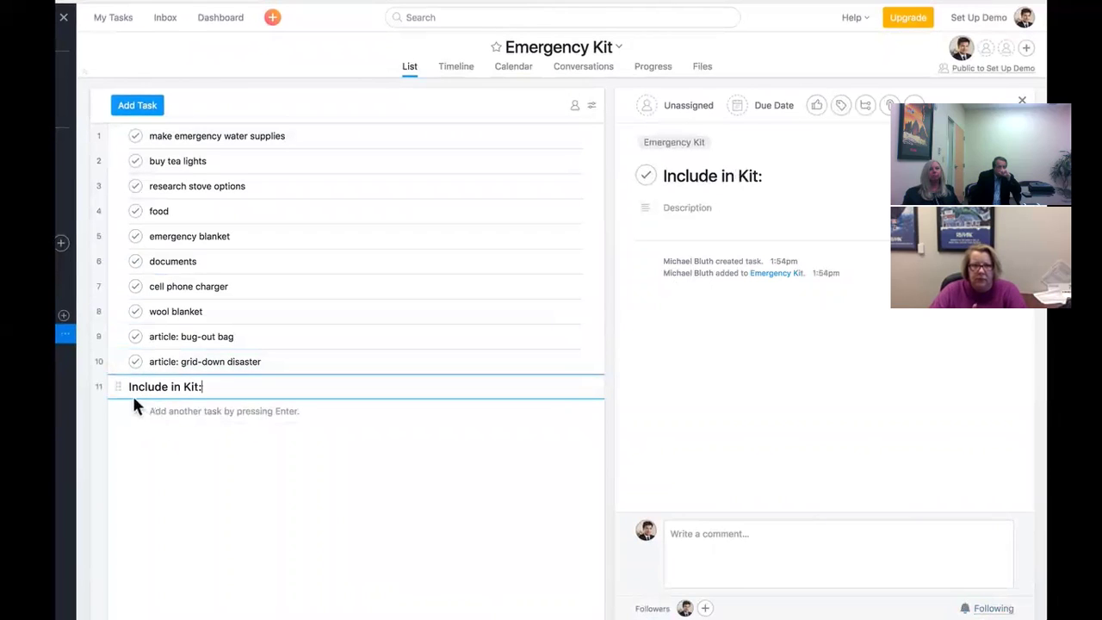
left_click_drag(118, 386, 121, 212)
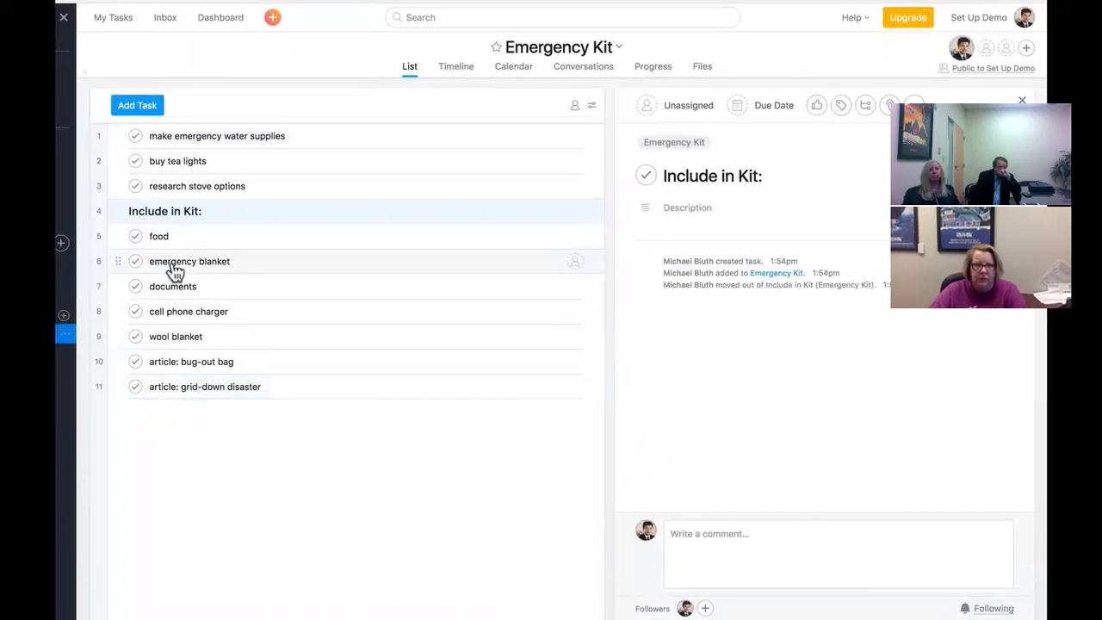
left_click(238, 336)
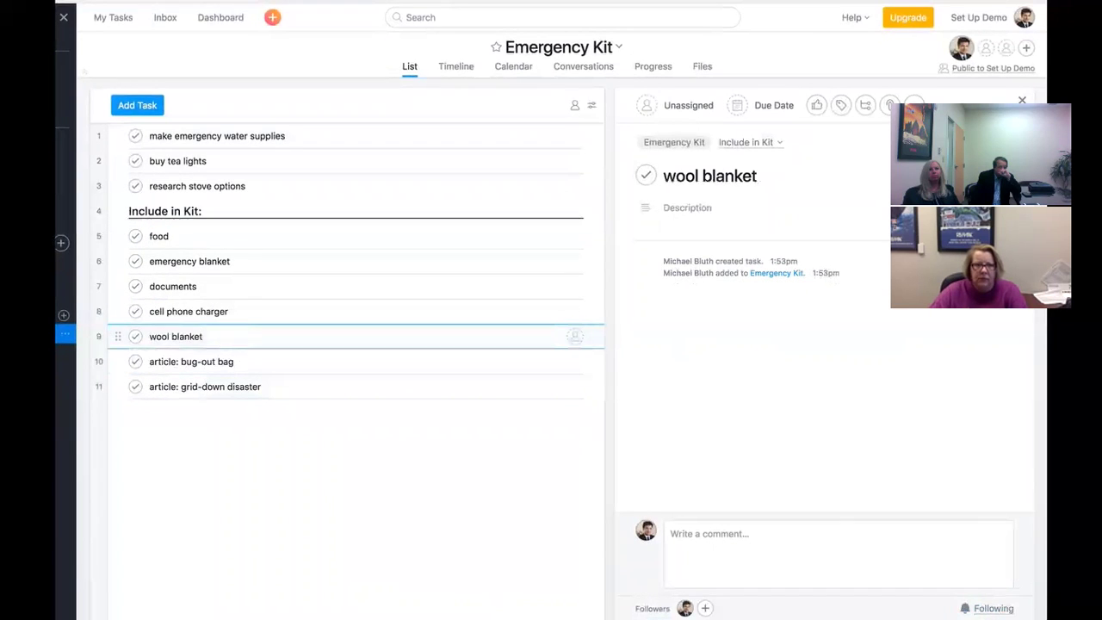
key("Return")
type("Reference:")
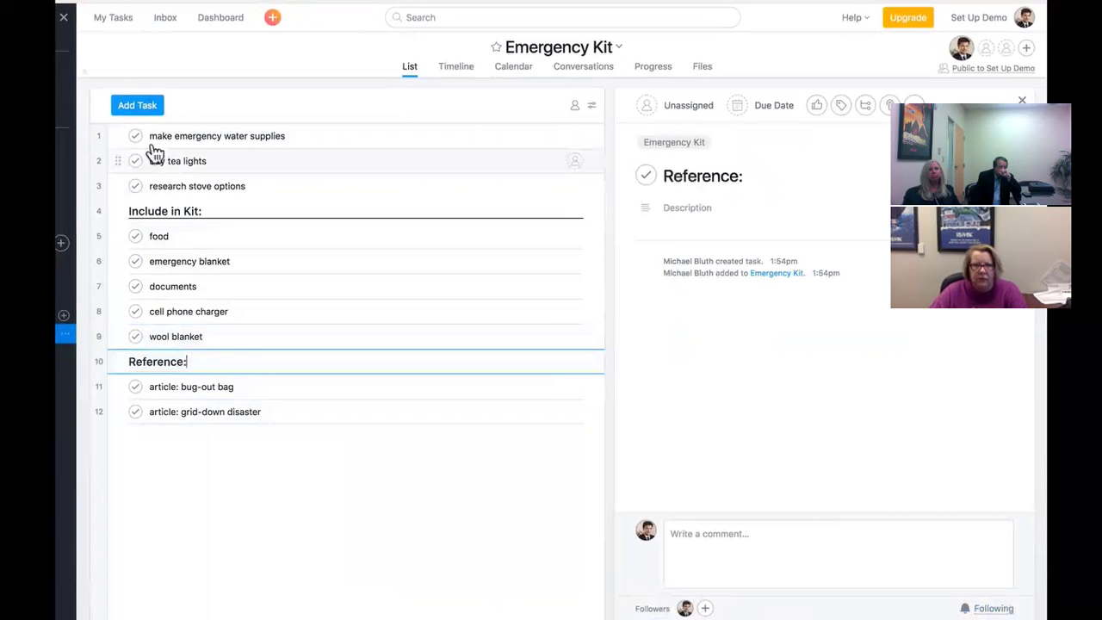
- Add a 'To Do:' section at the top and move make emergency water supplies under it
left_click(153, 140)
key("Return")
type("To Do:")
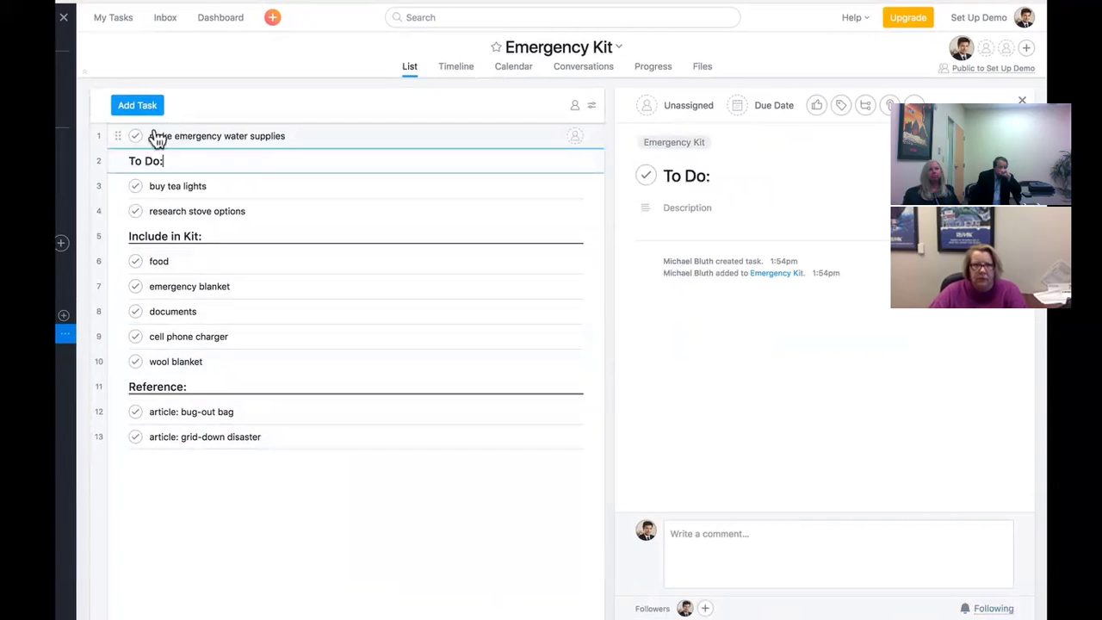
left_click_drag(116, 136, 136, 172)
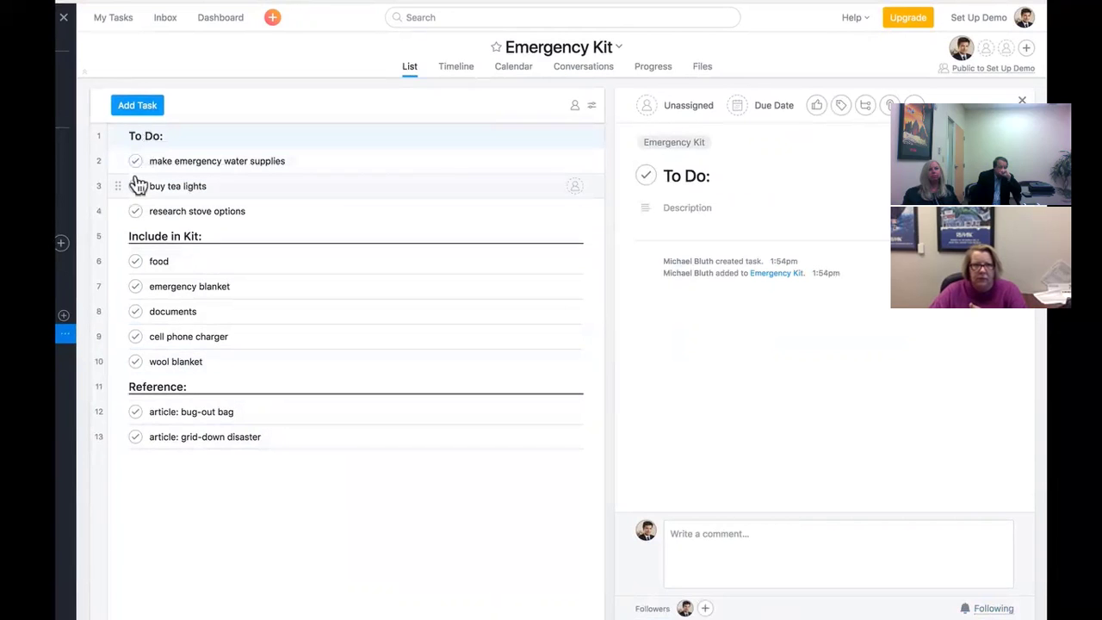
left_click(108, 22)
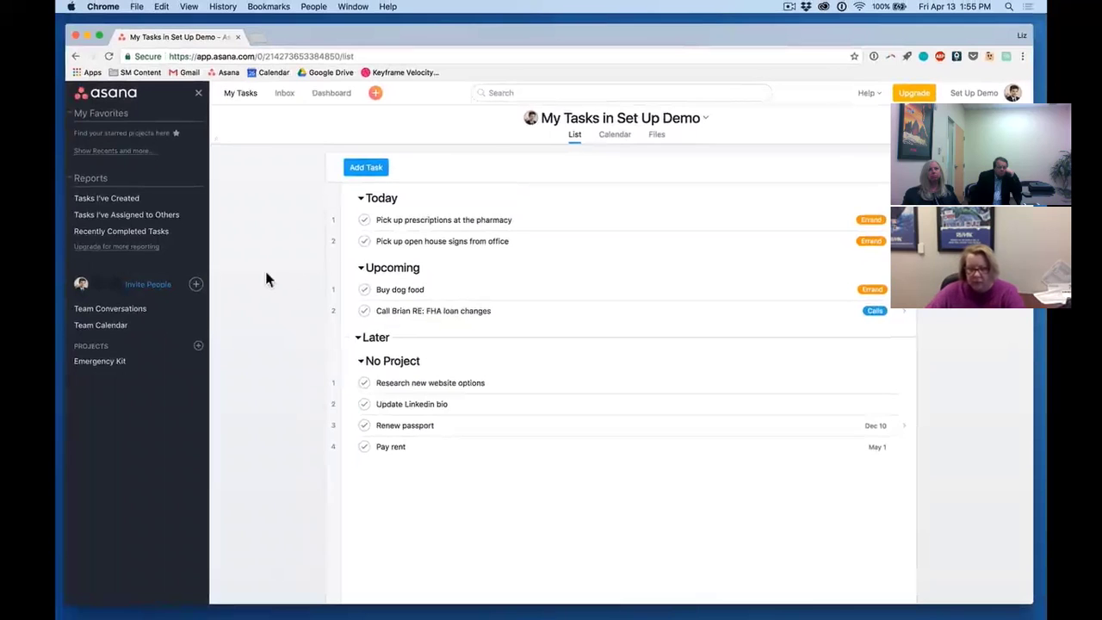
- Assign make emergency water supplies to yourself, then reopen it from My Tasks
left_click(136, 361)
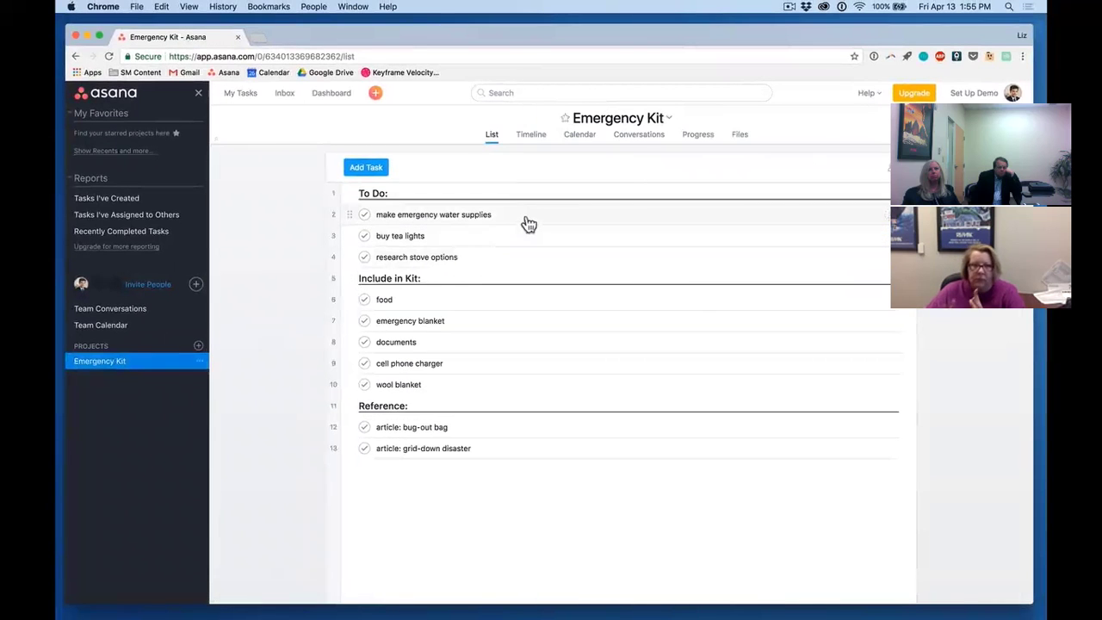
left_click(527, 217)
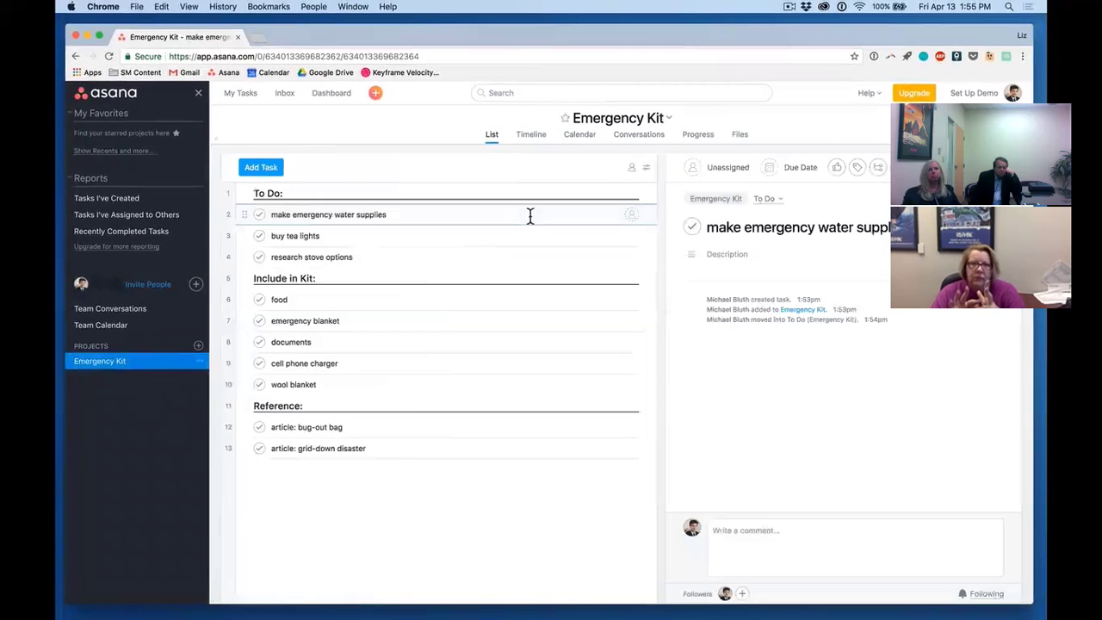
left_click(719, 169)
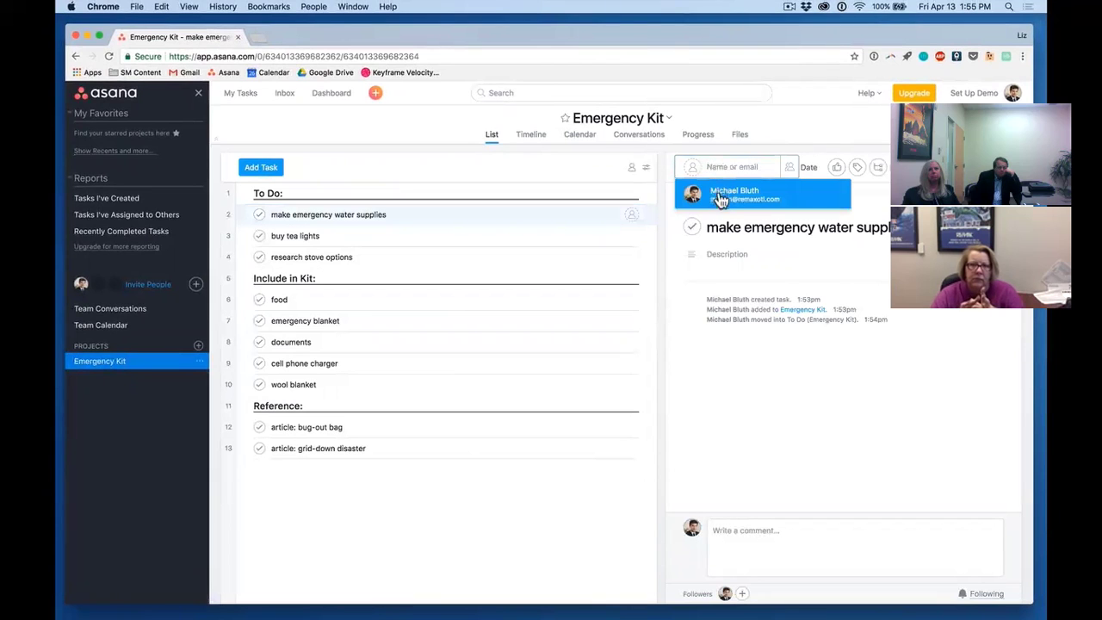
left_click(722, 198)
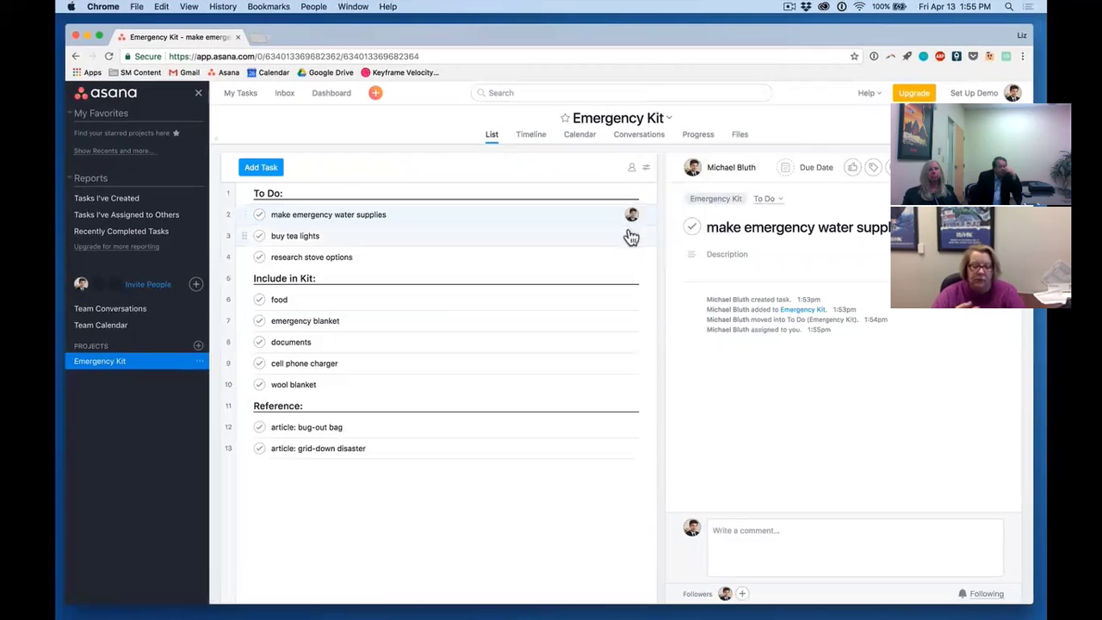
left_click(245, 97)
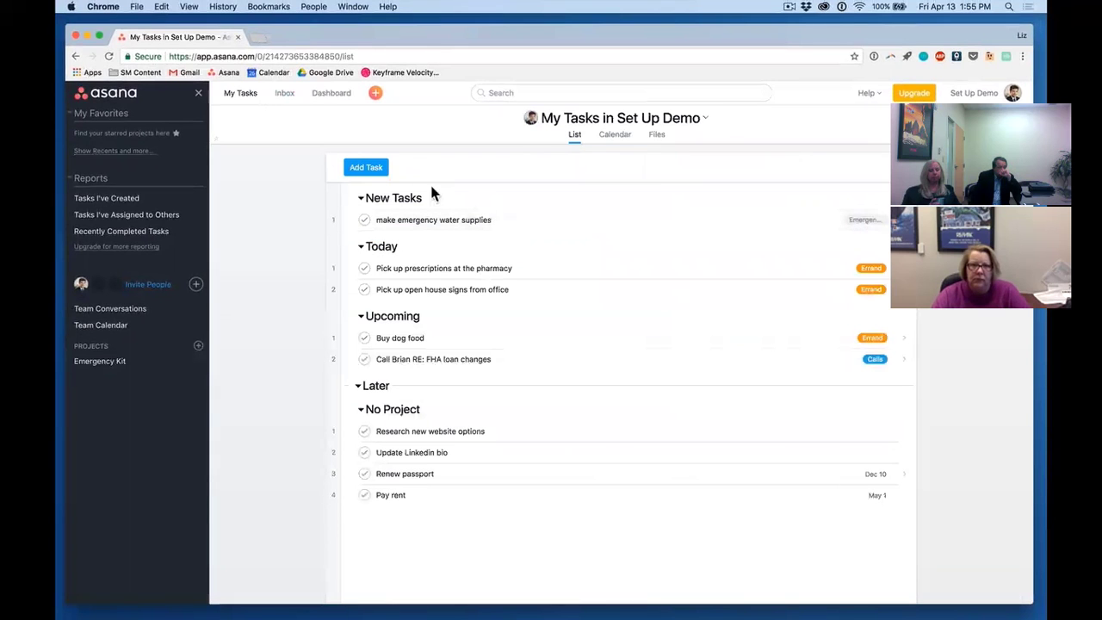
left_click(401, 220)
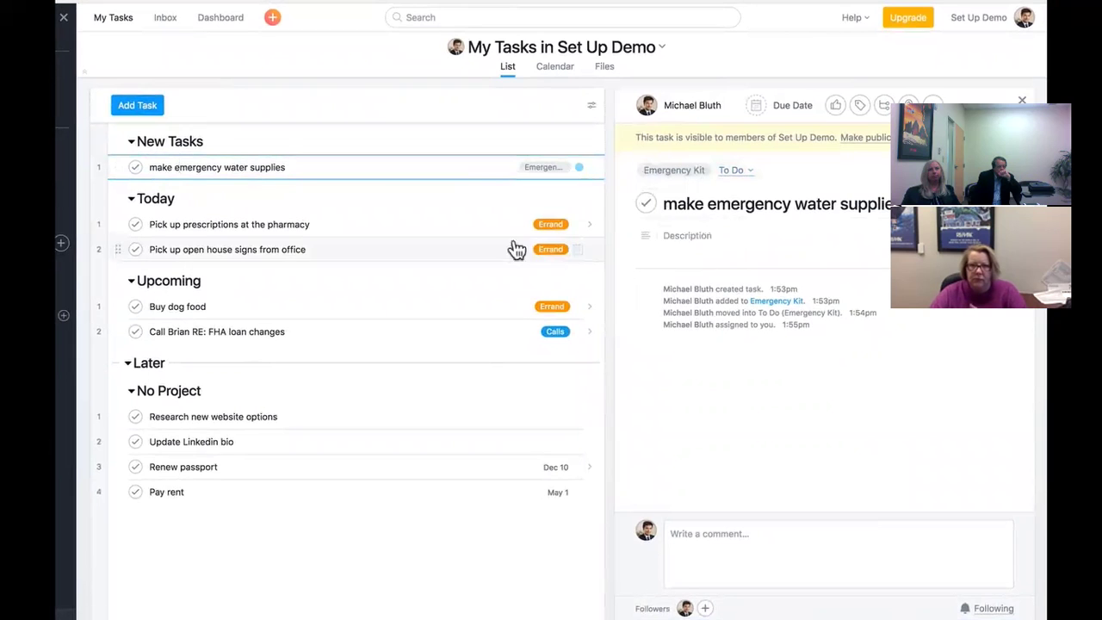
- Move the water supplies task into Upcoming and set the Emergency Kit project's highlight to red
left_click_drag(118, 168, 117, 293)
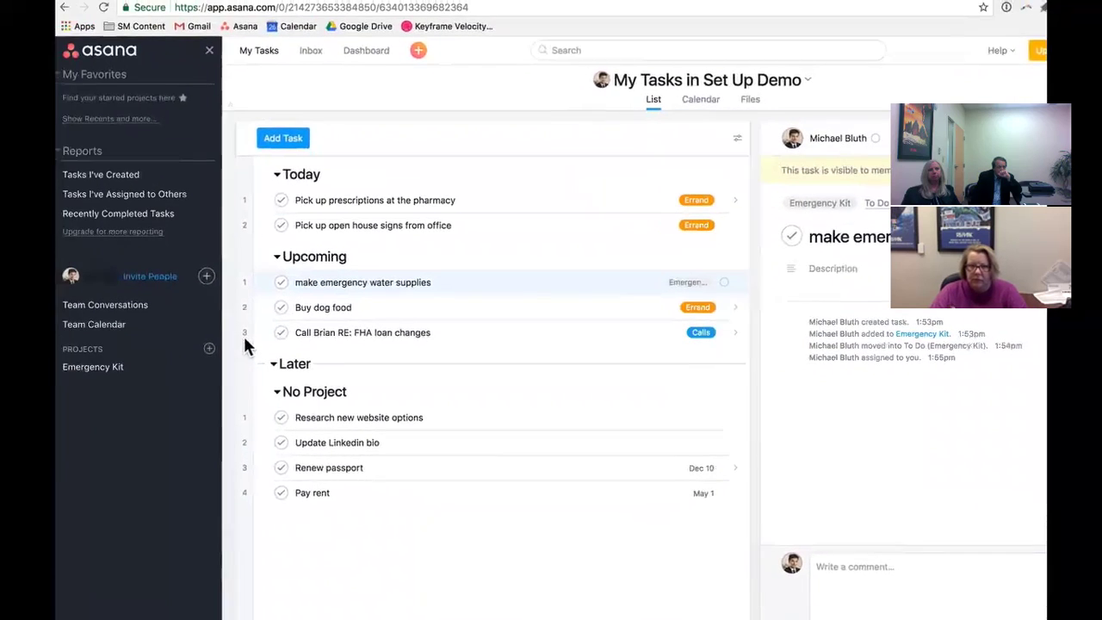
left_click(226, 379)
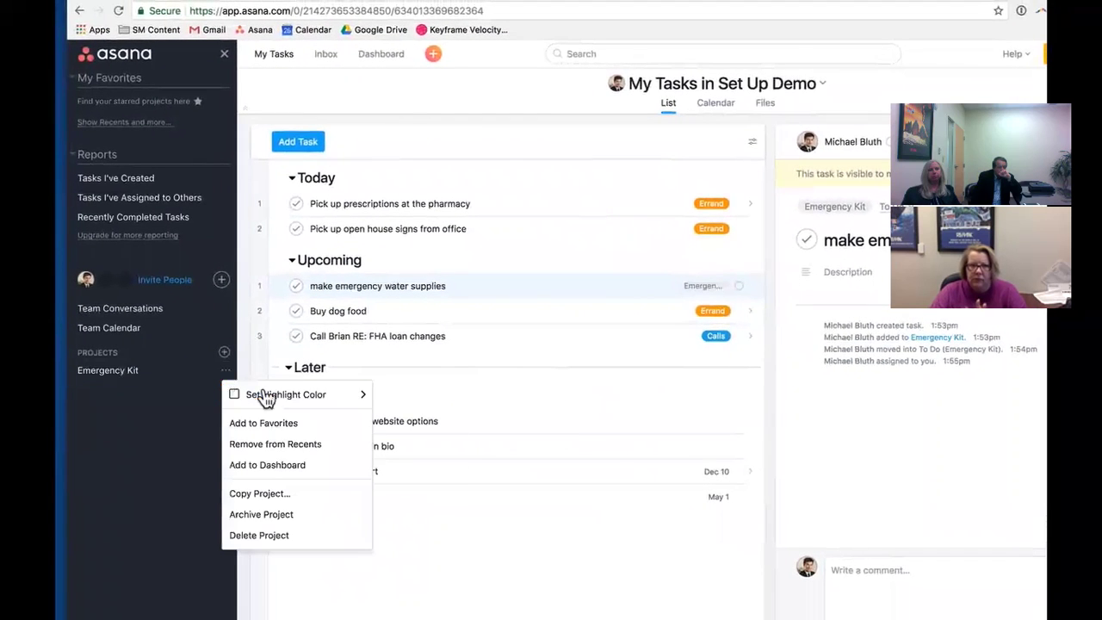
mouse_move(263, 395)
left_click(407, 395)
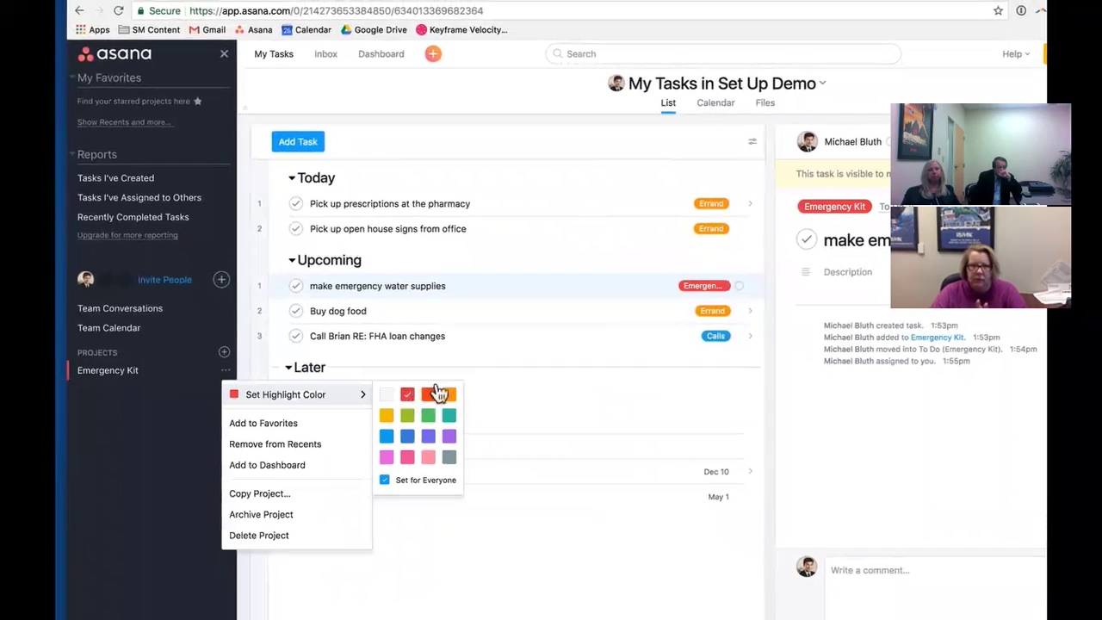
left_click(547, 299)
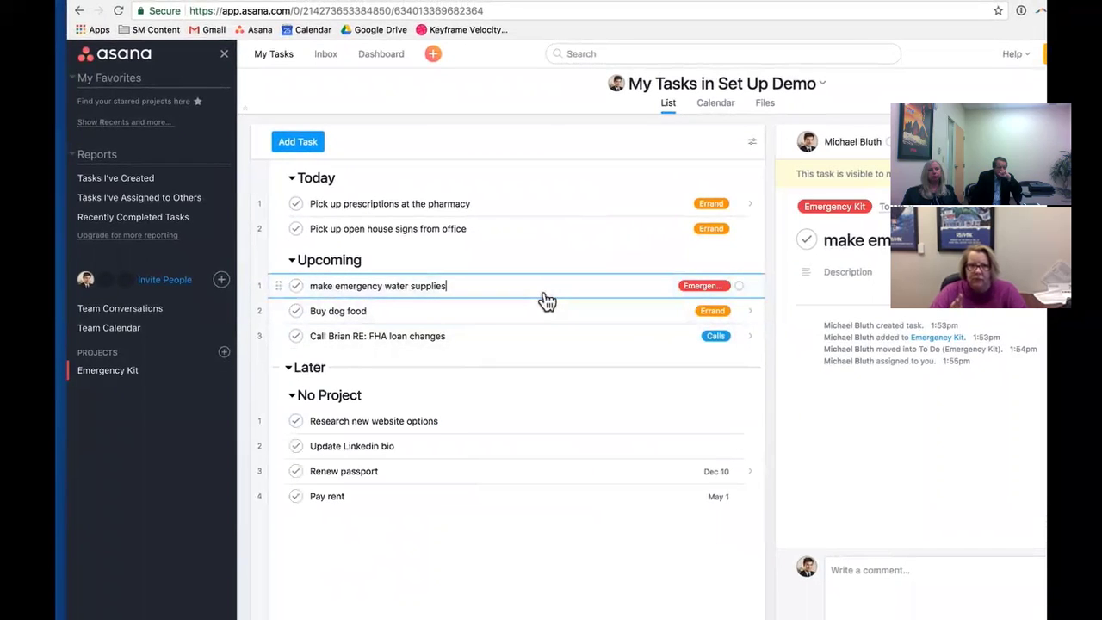